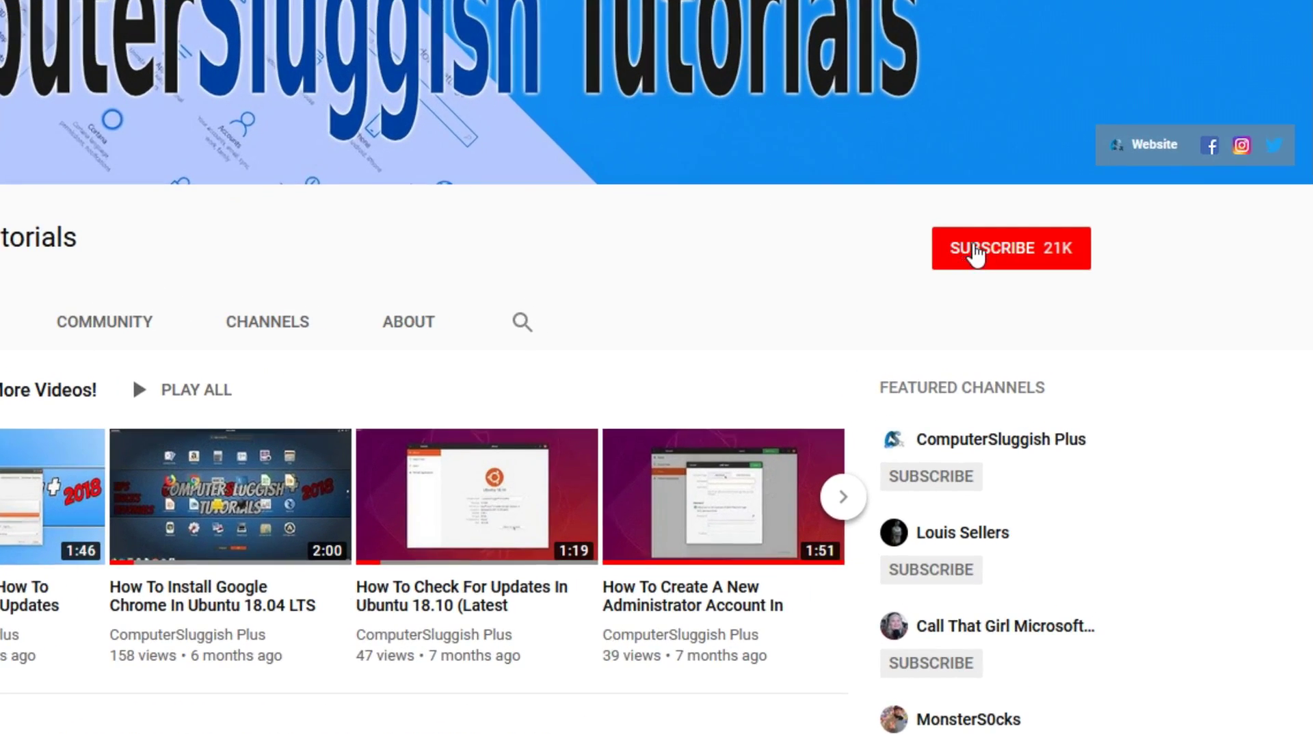
Step: Subscribe to the ComputerSluggish Tutorials channel and turn on its notification bell
click(1025, 257)
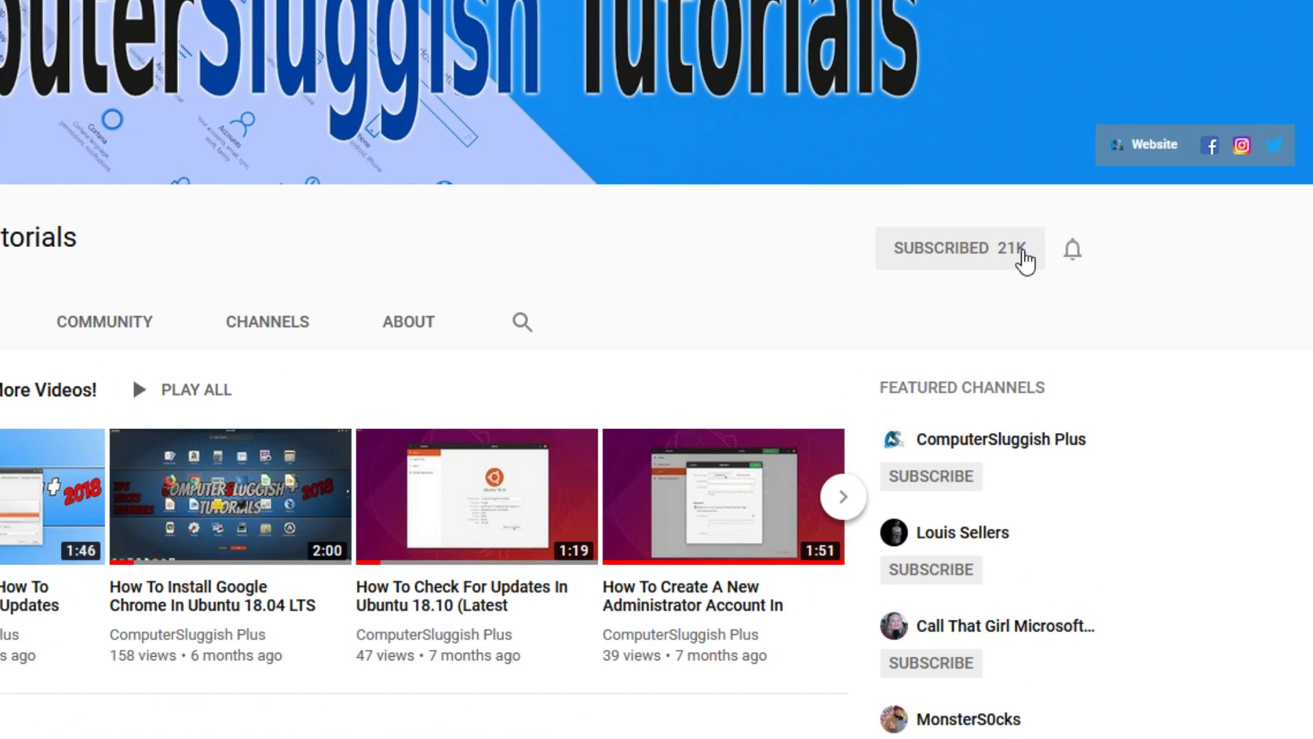
click(1074, 255)
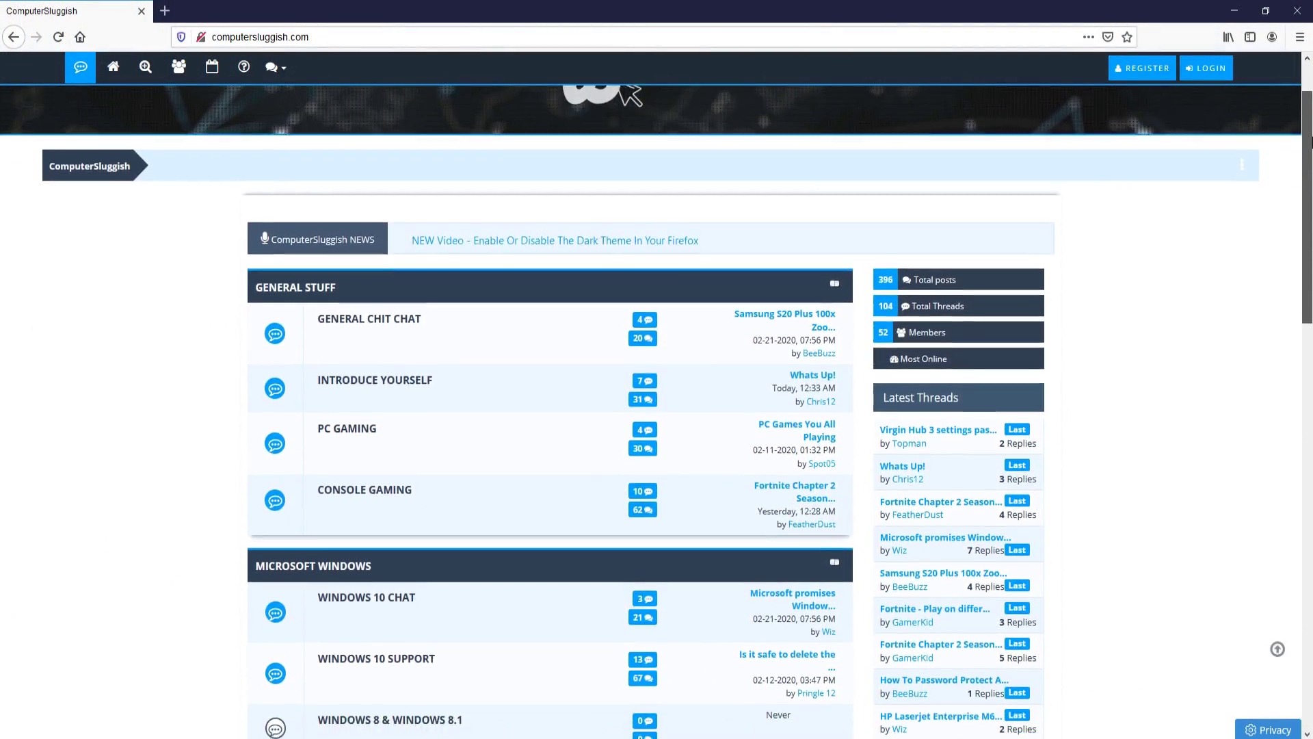
Step: Scroll down the ComputerSluggish forum home page's list of boards
drag(1311, 142, 1311, 323)
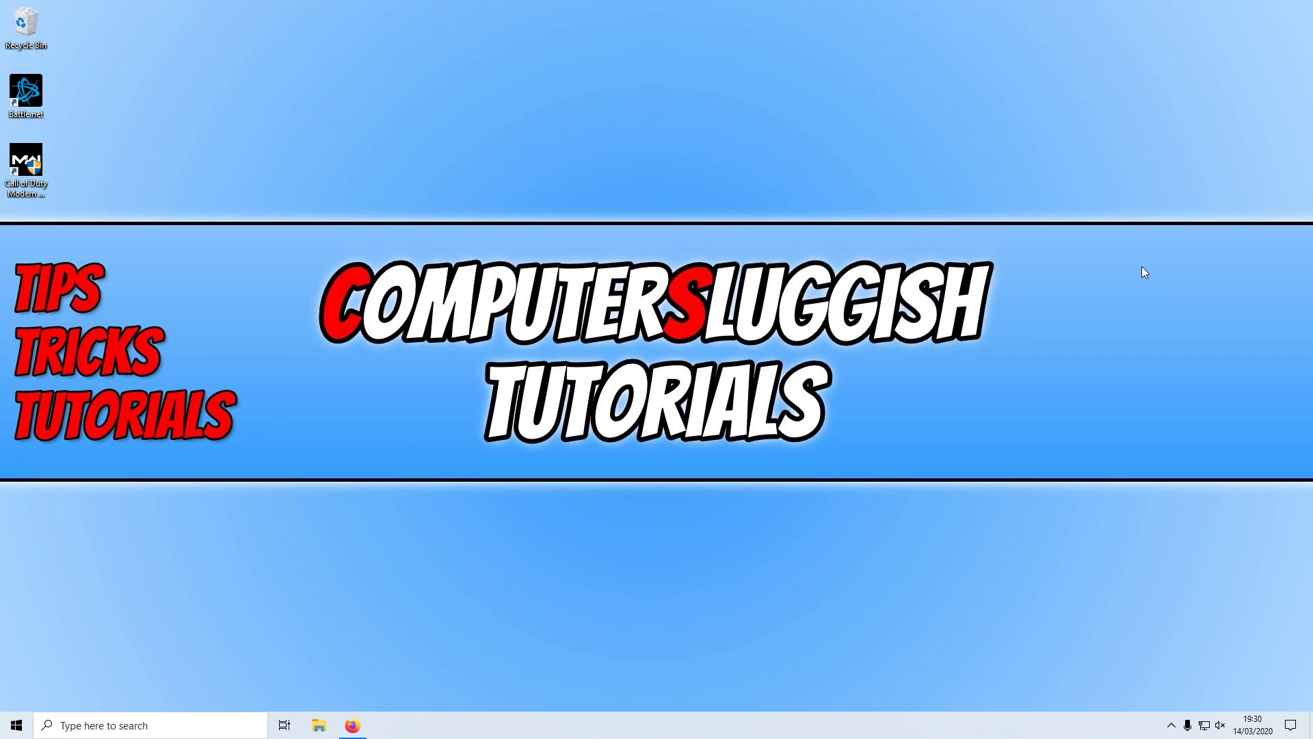
Step: Read down the Call Of Duty PC fixes thread, then switch to the DirectX download tab
click(362, 732)
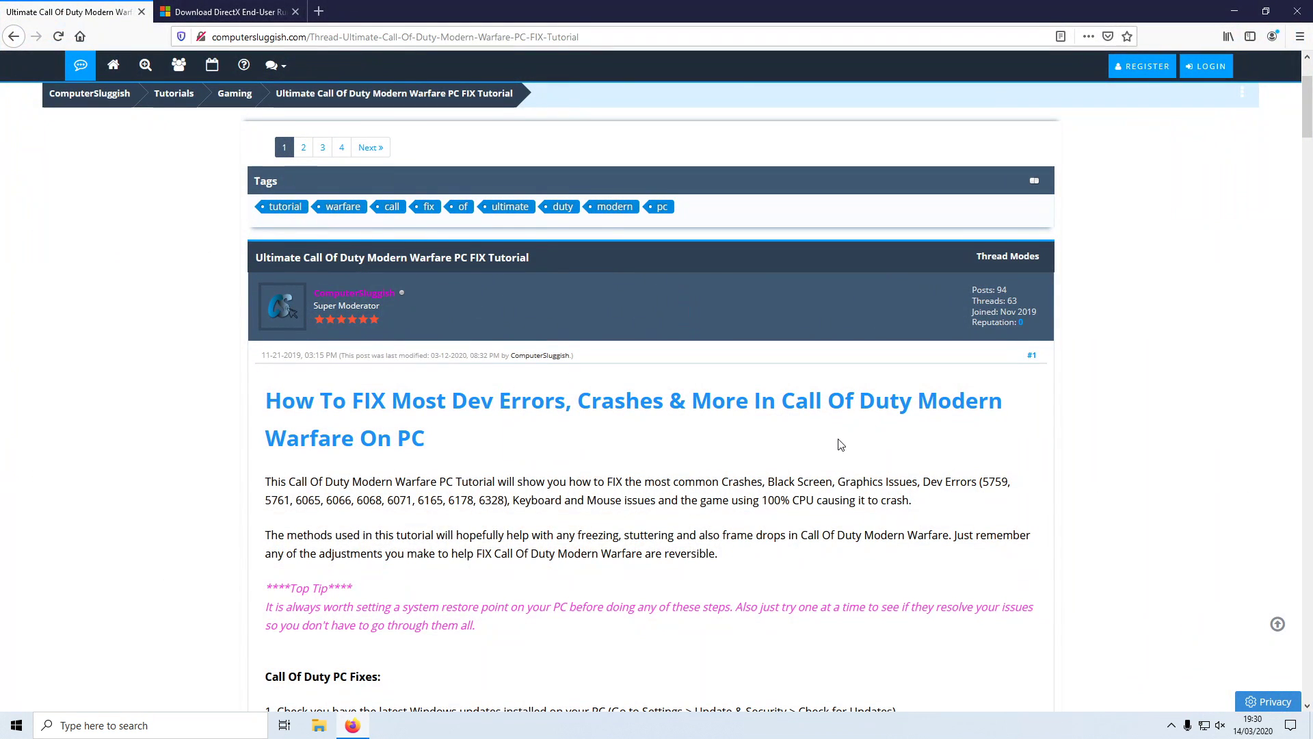
scroll(865, 390, down, 1)
scroll(865, 390, down, 3)
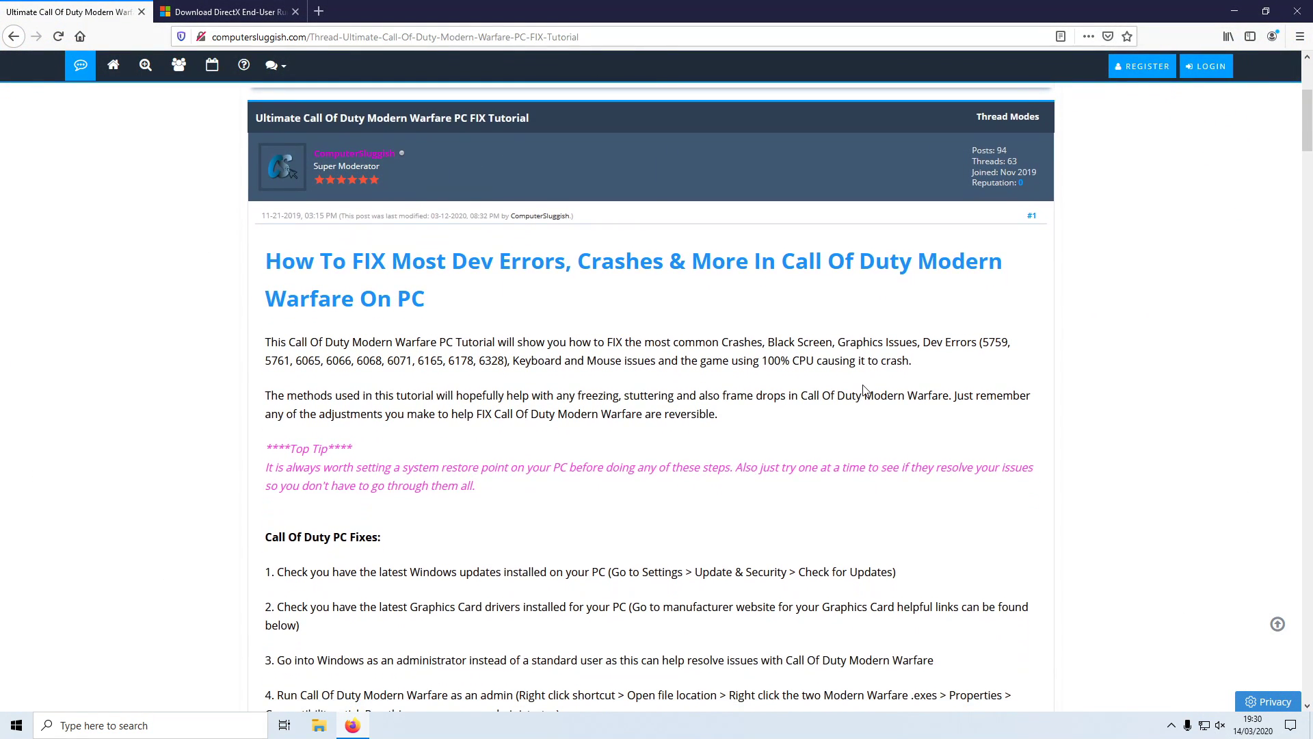
scroll(865, 391, down, 4)
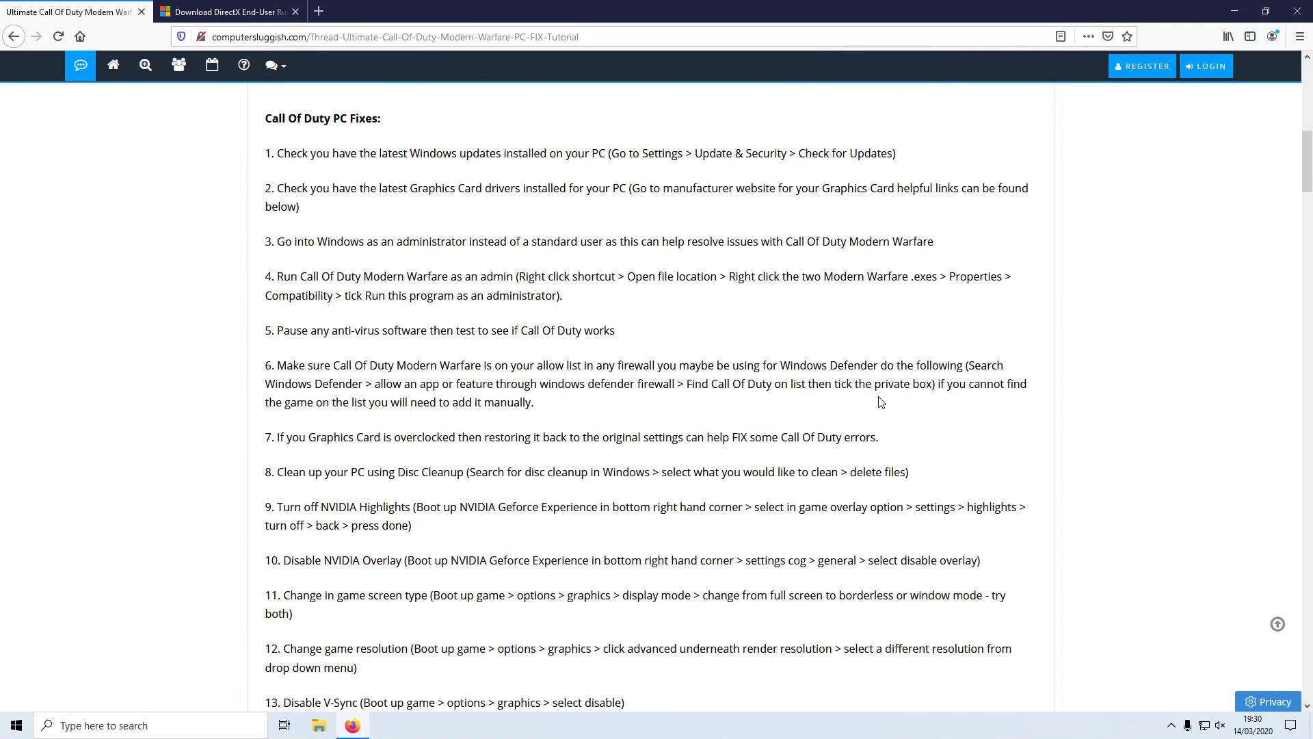
scroll(874, 404, down, 1)
scroll(874, 405, down, 1)
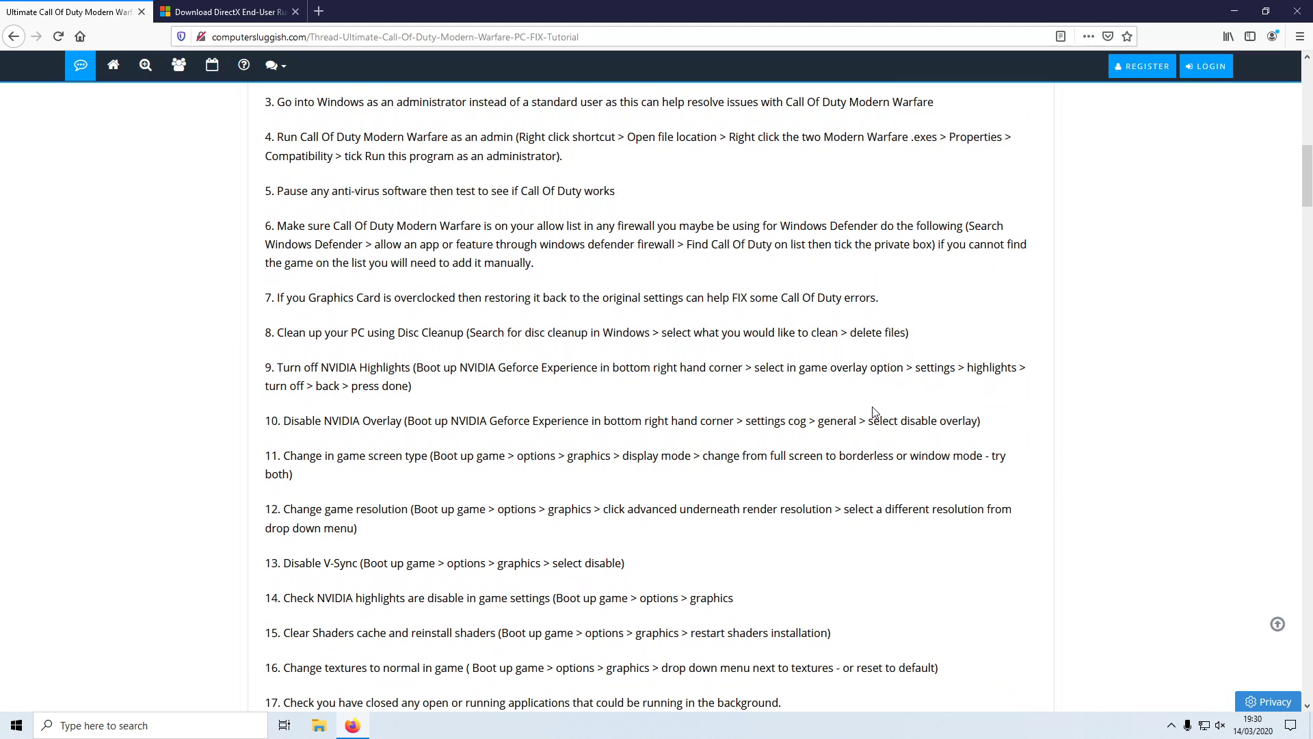
scroll(878, 424, down, 4)
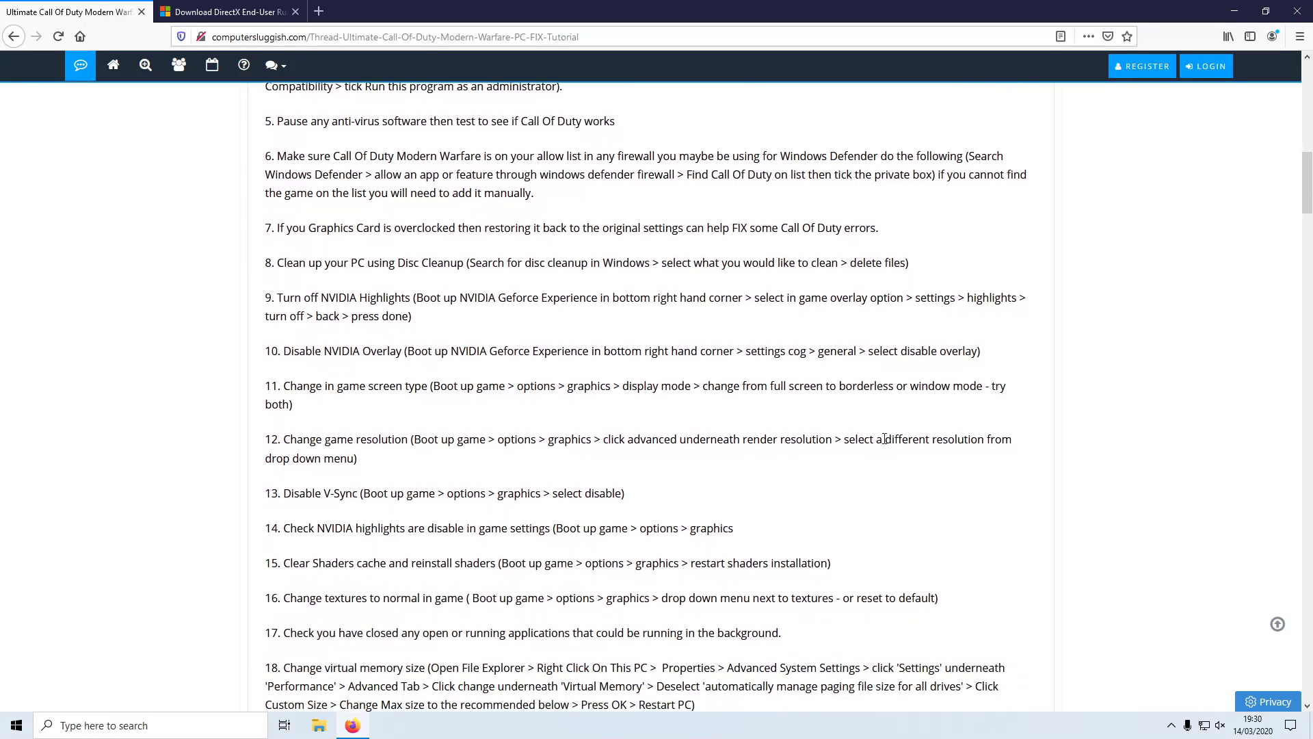
scroll(888, 445, down, 2)
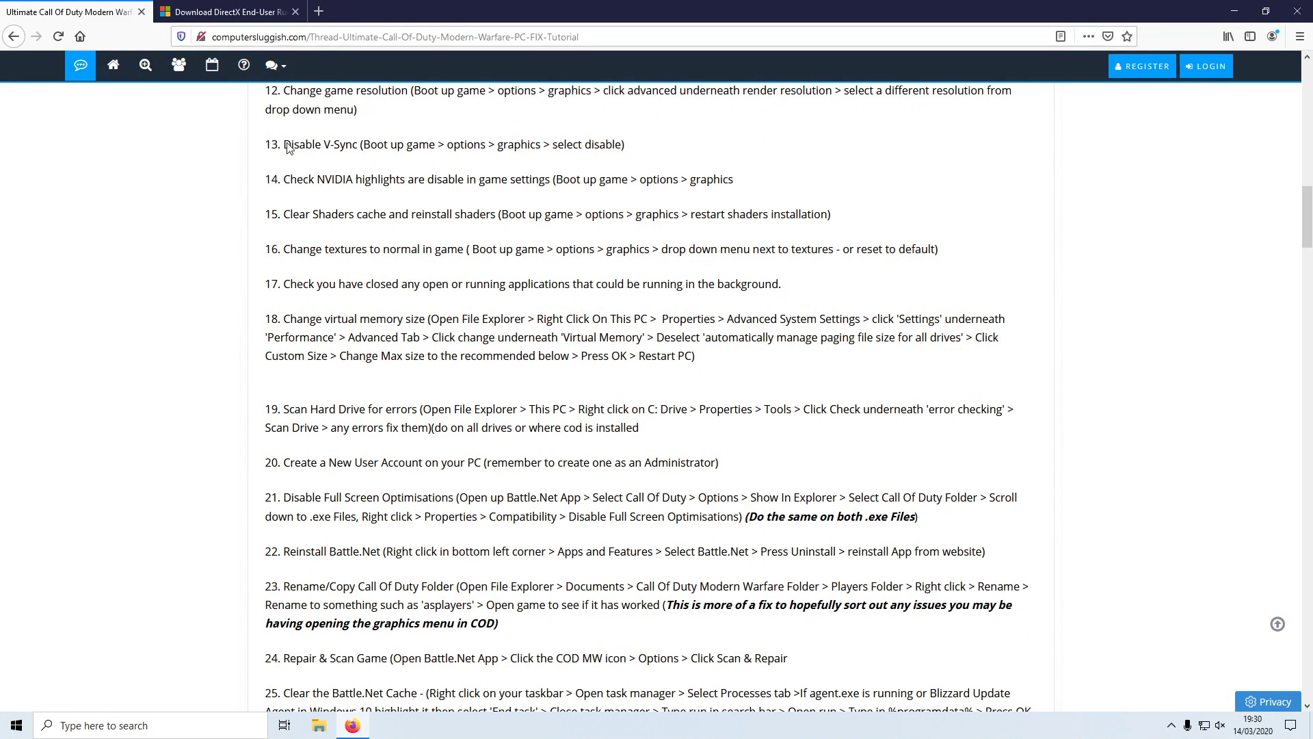
click(240, 6)
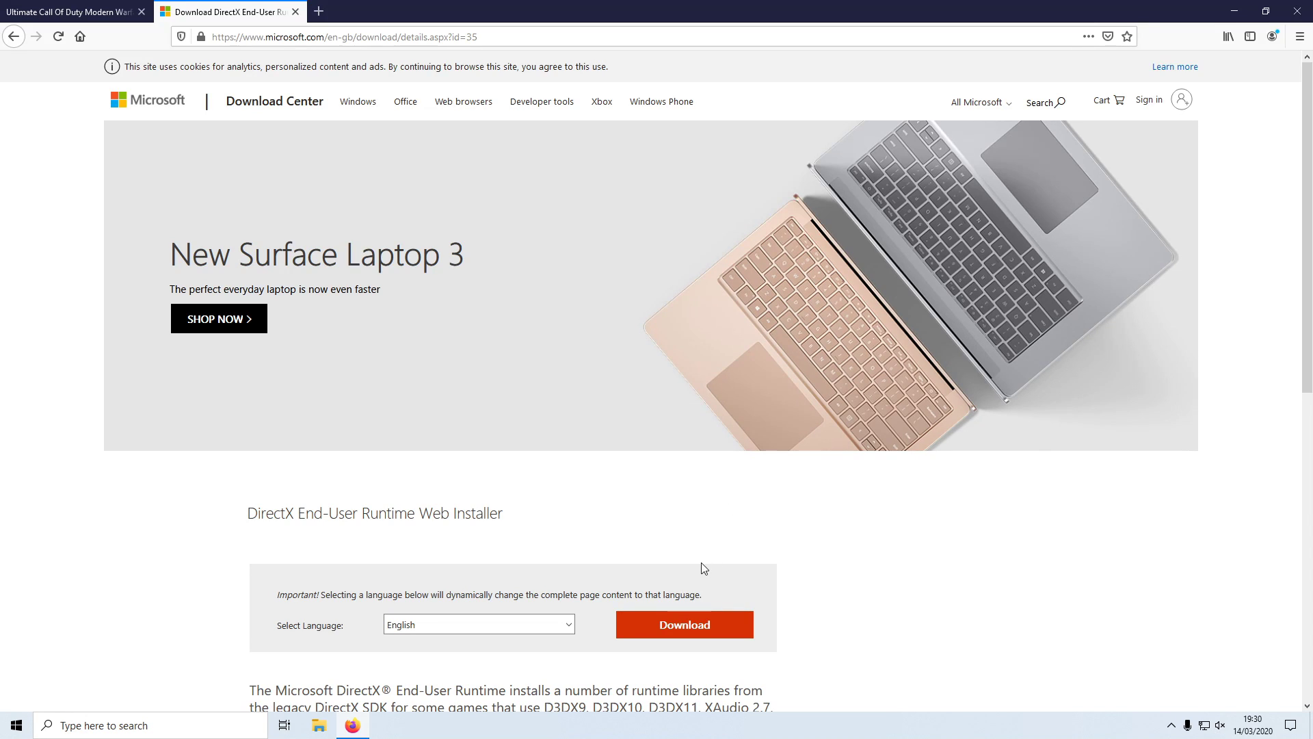
Step: Save dxwebsetup.exe from the DirectX End-User Runtime page and run it from downloads
scroll(686, 559, down, 2)
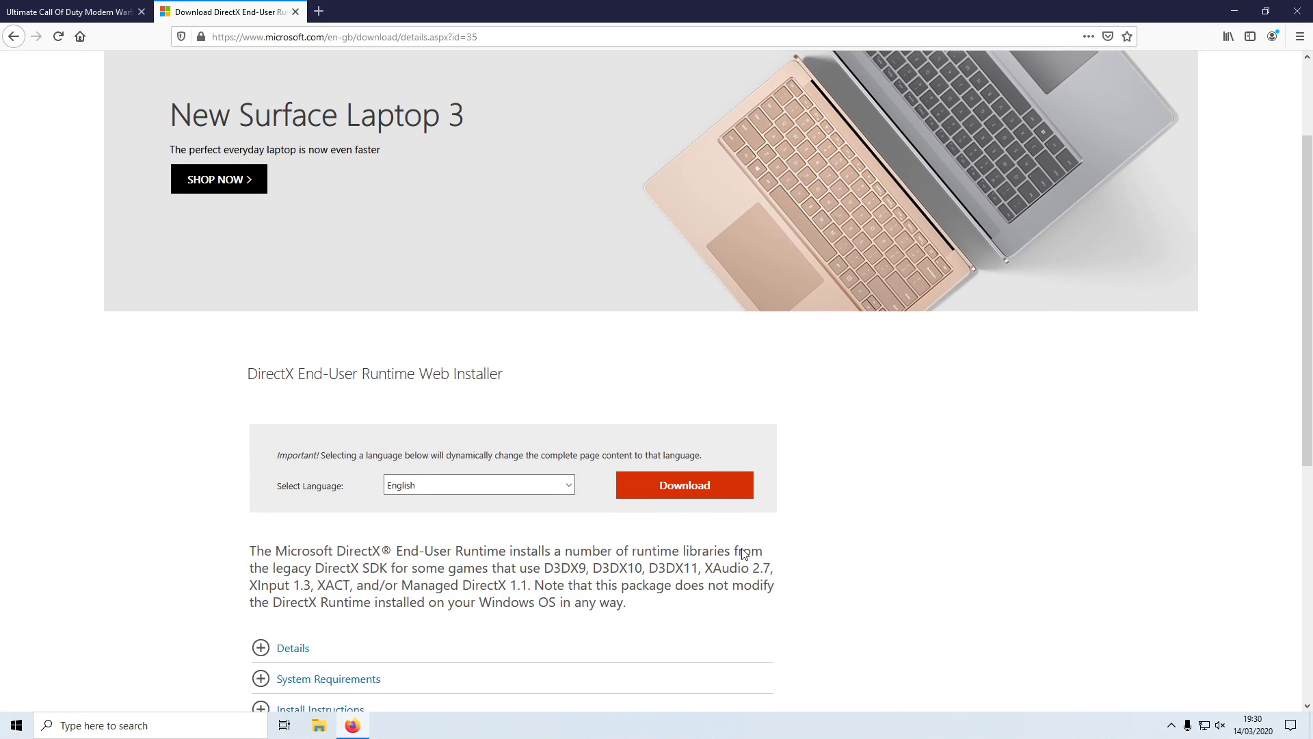
click(682, 492)
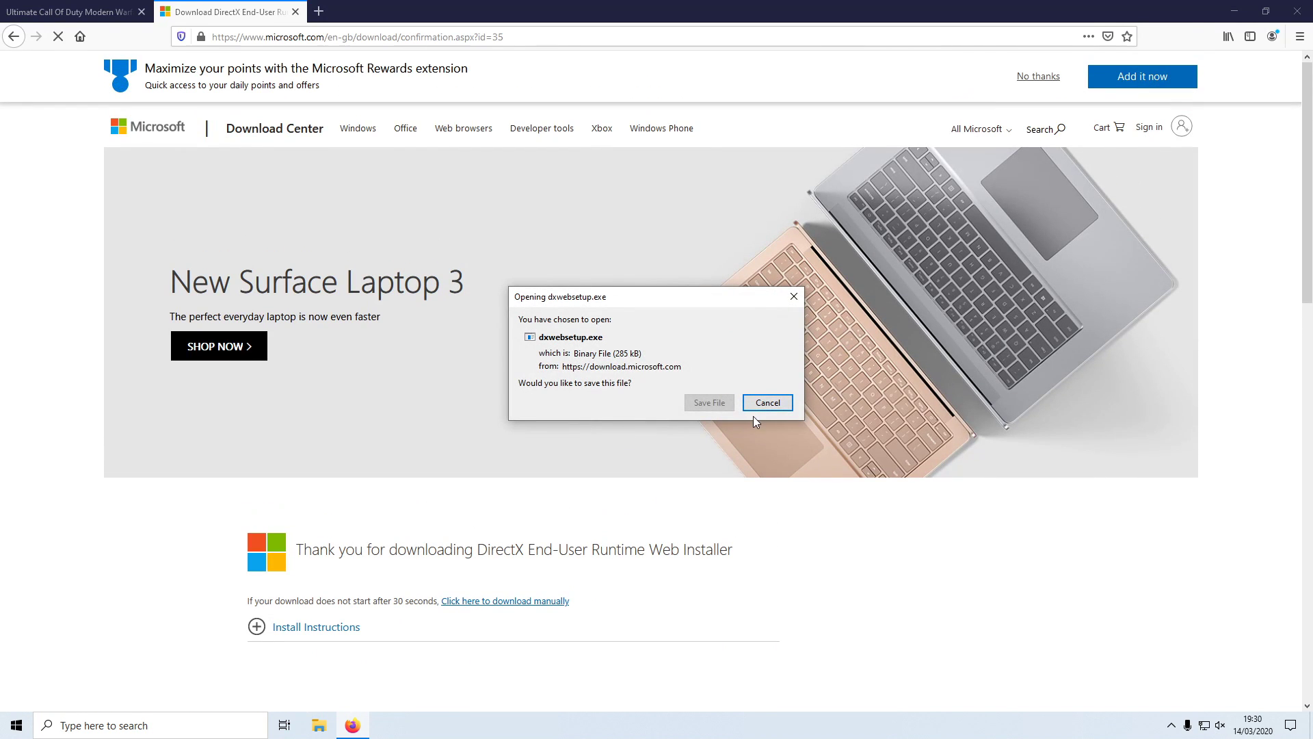
click(704, 403)
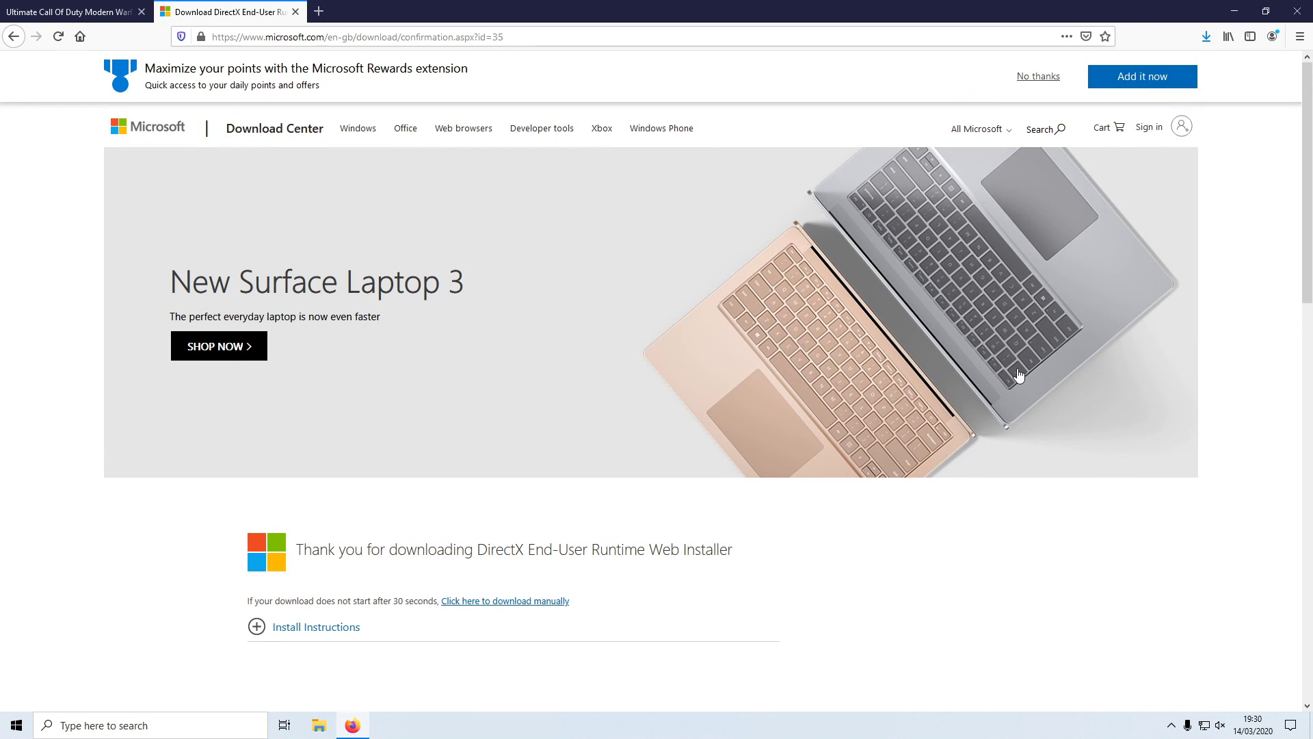
click(1207, 36)
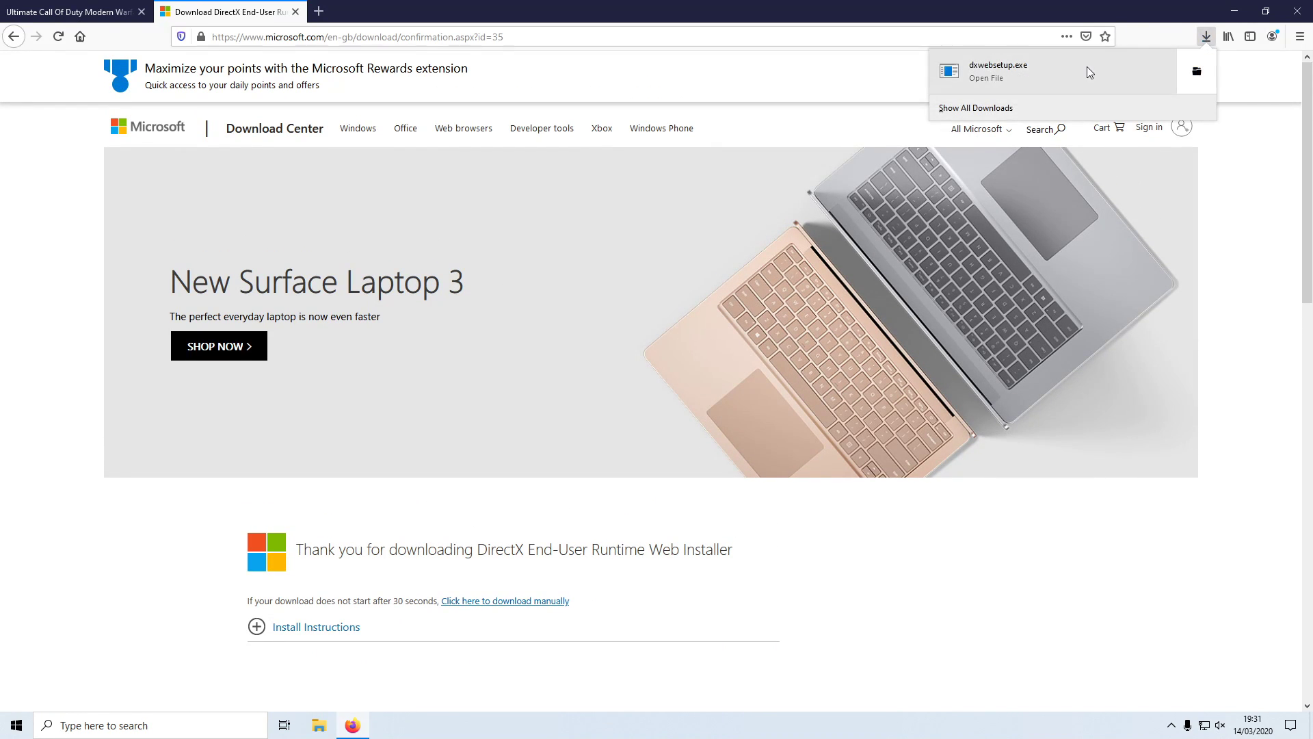
click(996, 79)
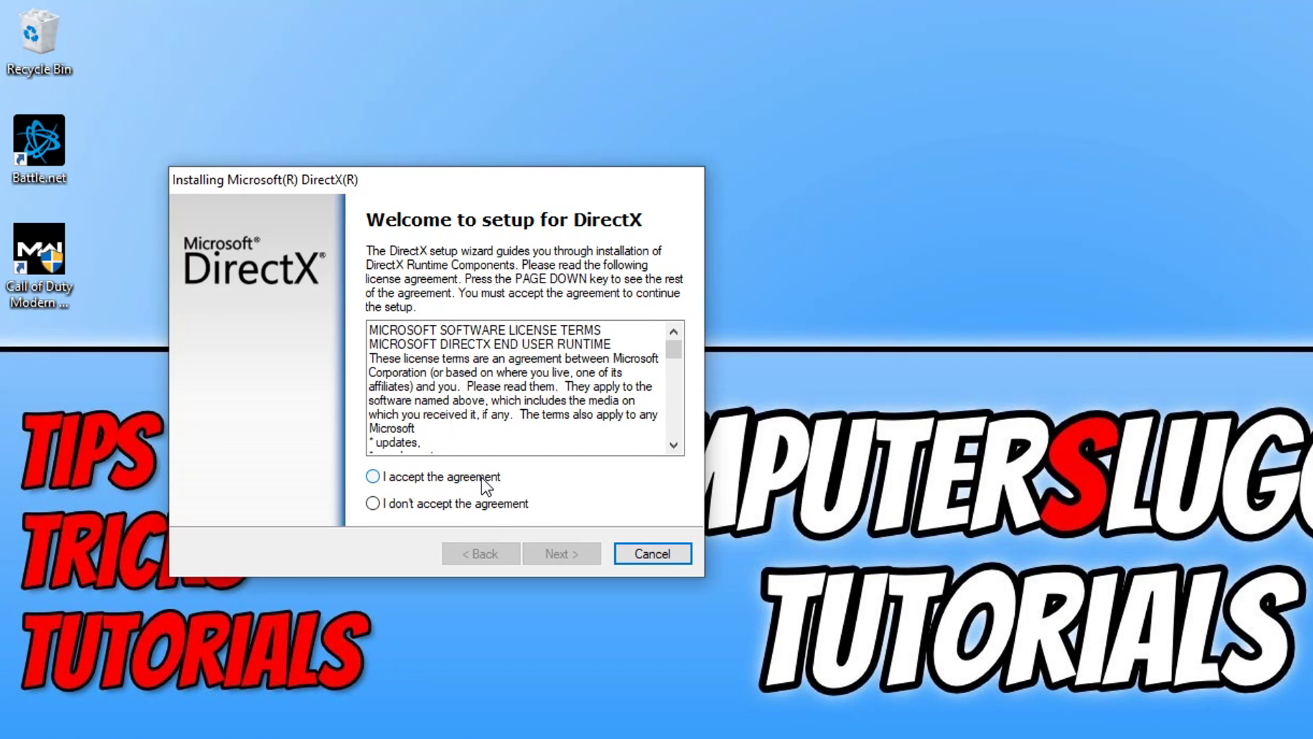
Step: Accept the DirectX licence, untick the Bing Bar, and run setup through to completion
click(482, 478)
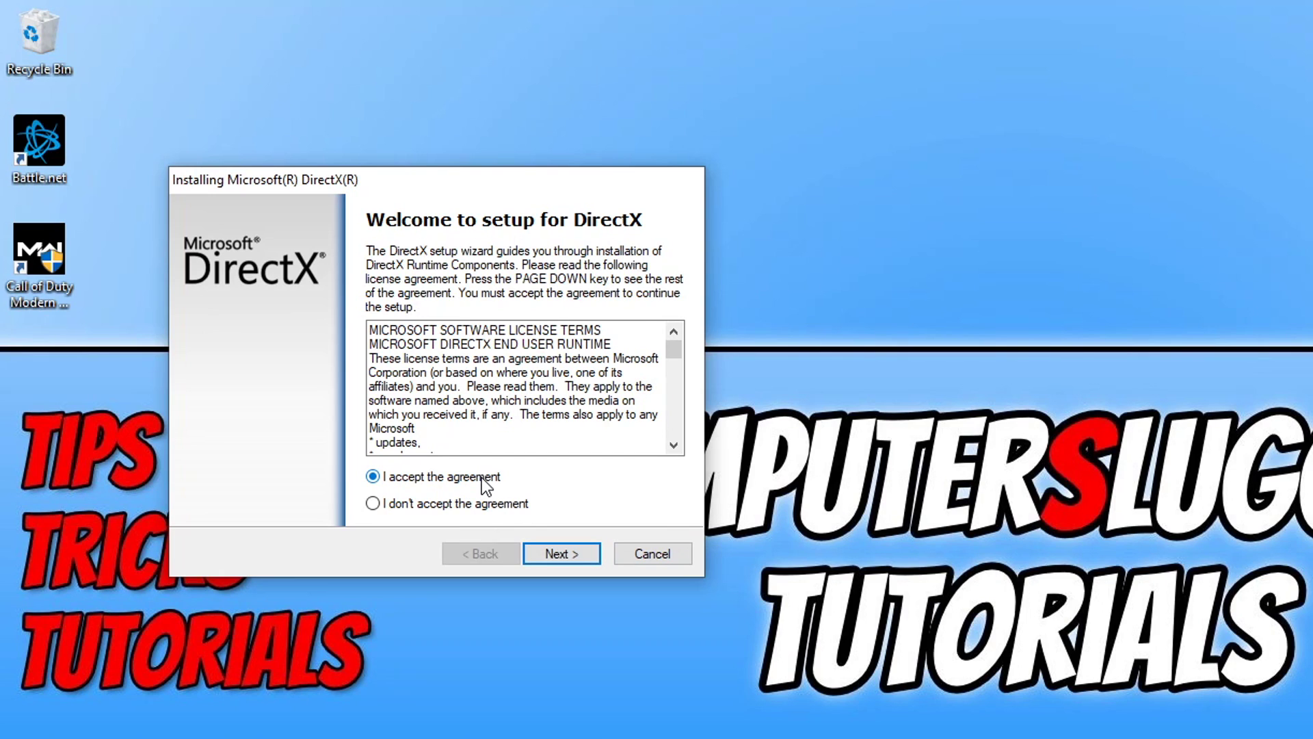
click(577, 551)
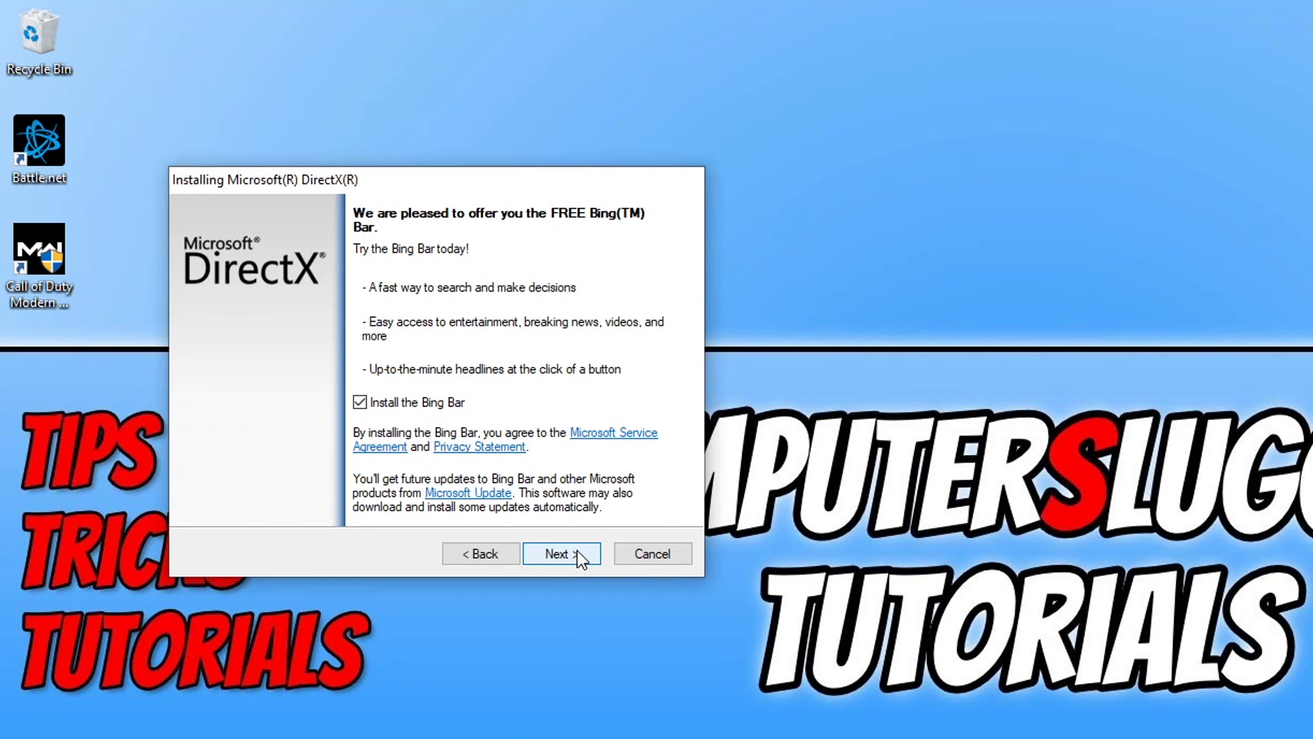
click(442, 407)
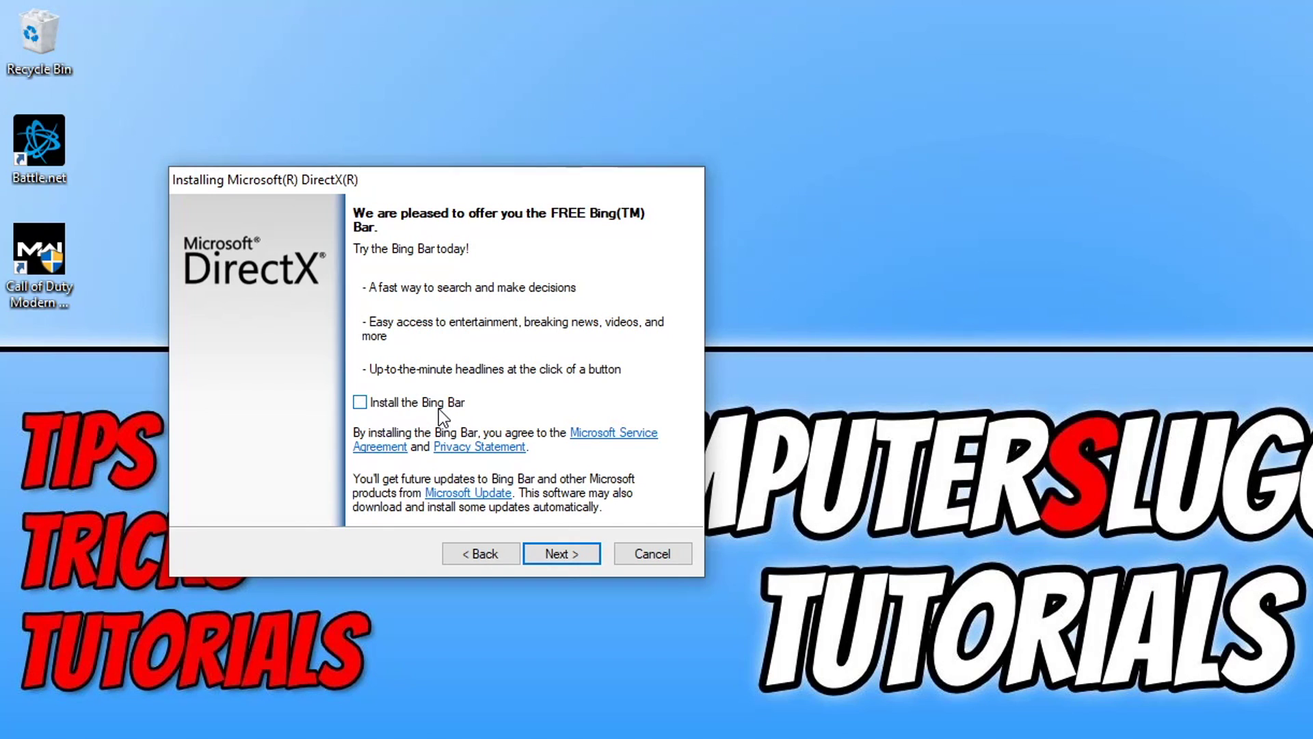
click(576, 556)
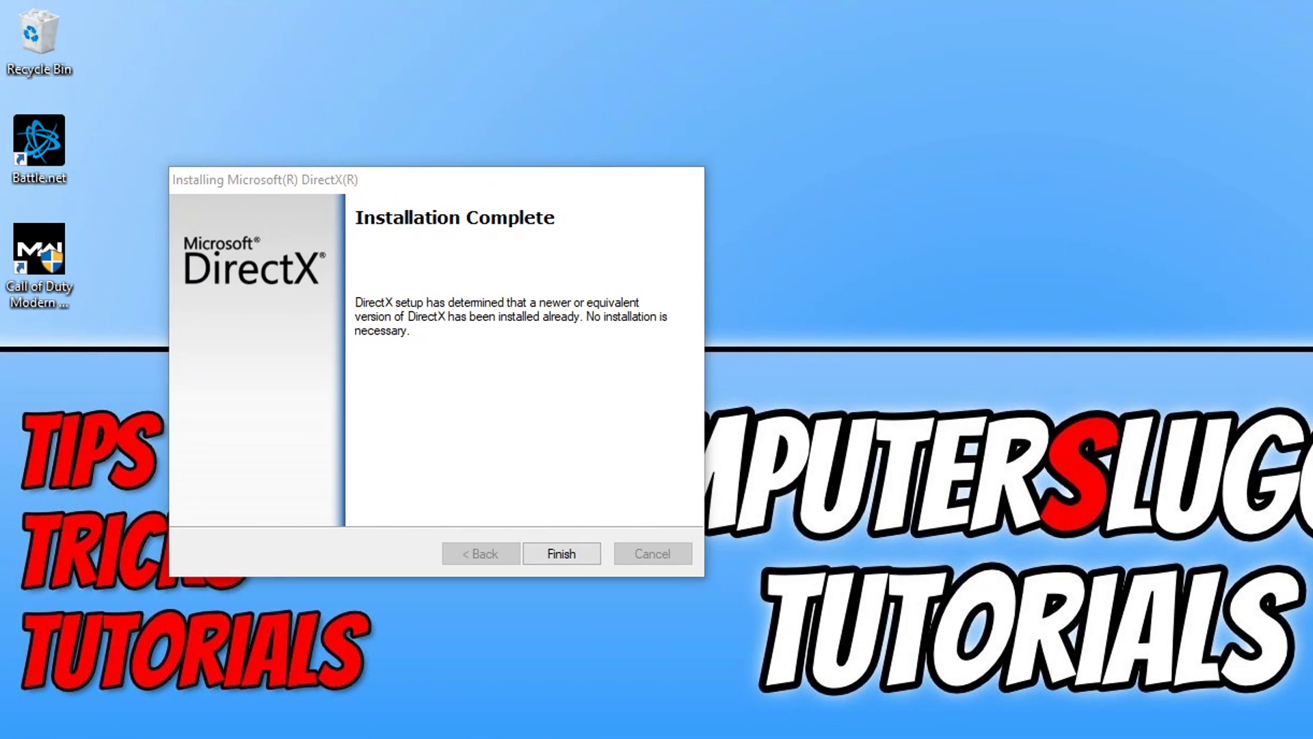
click(613, 274)
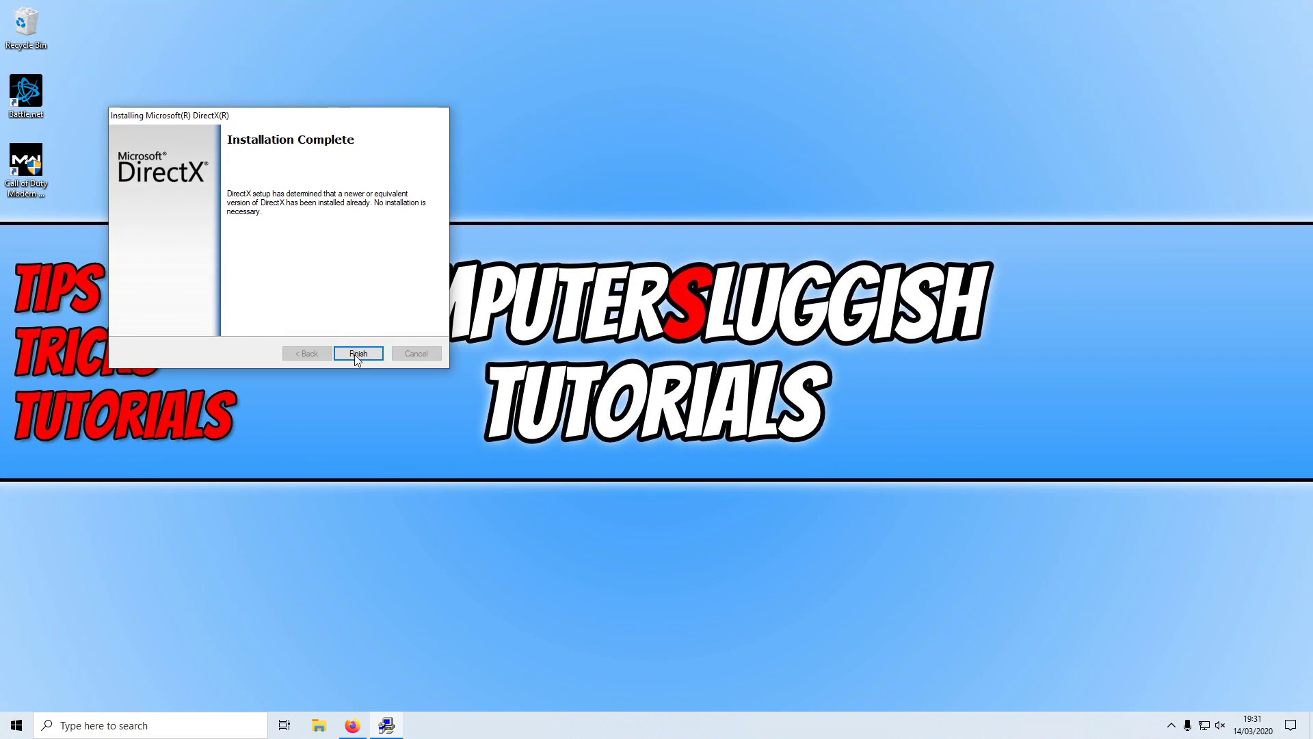
click(368, 363)
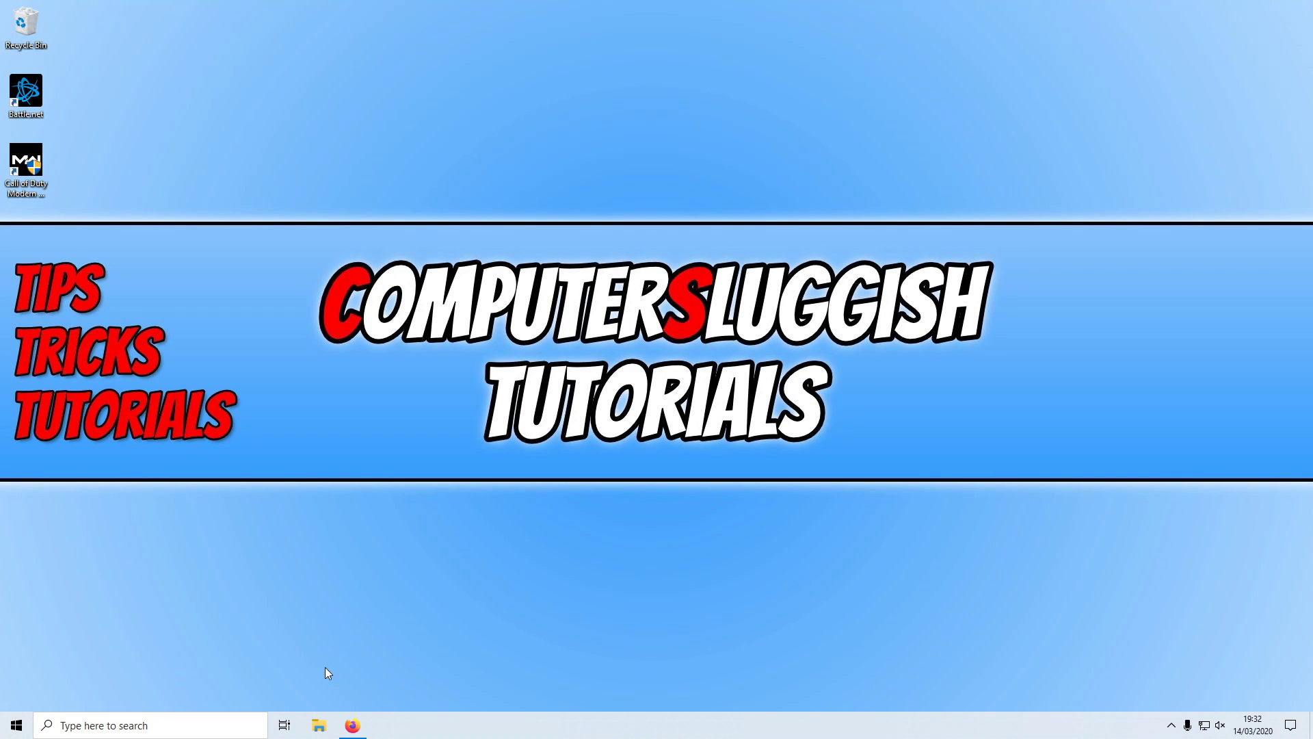
Step: Open the Call of Duty Modern Warfare folder under Documents in File Explorer
click(319, 725)
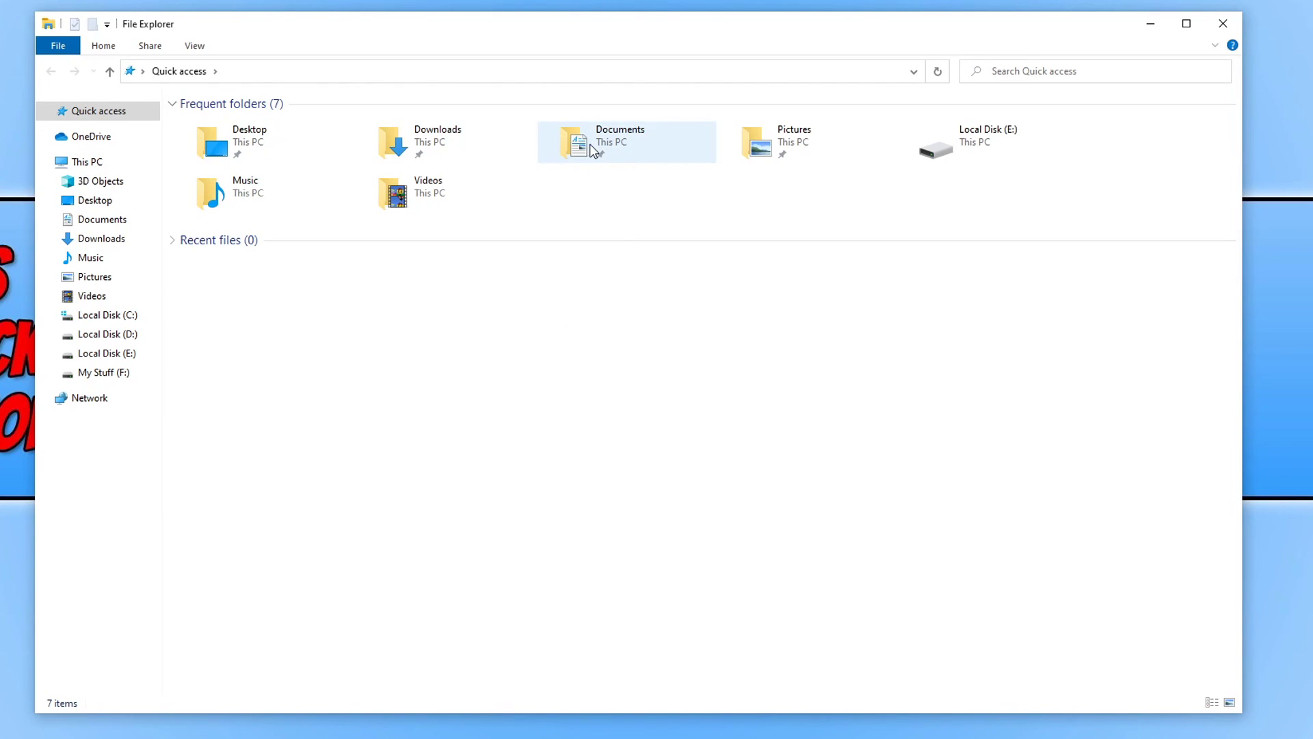
double_click(590, 143)
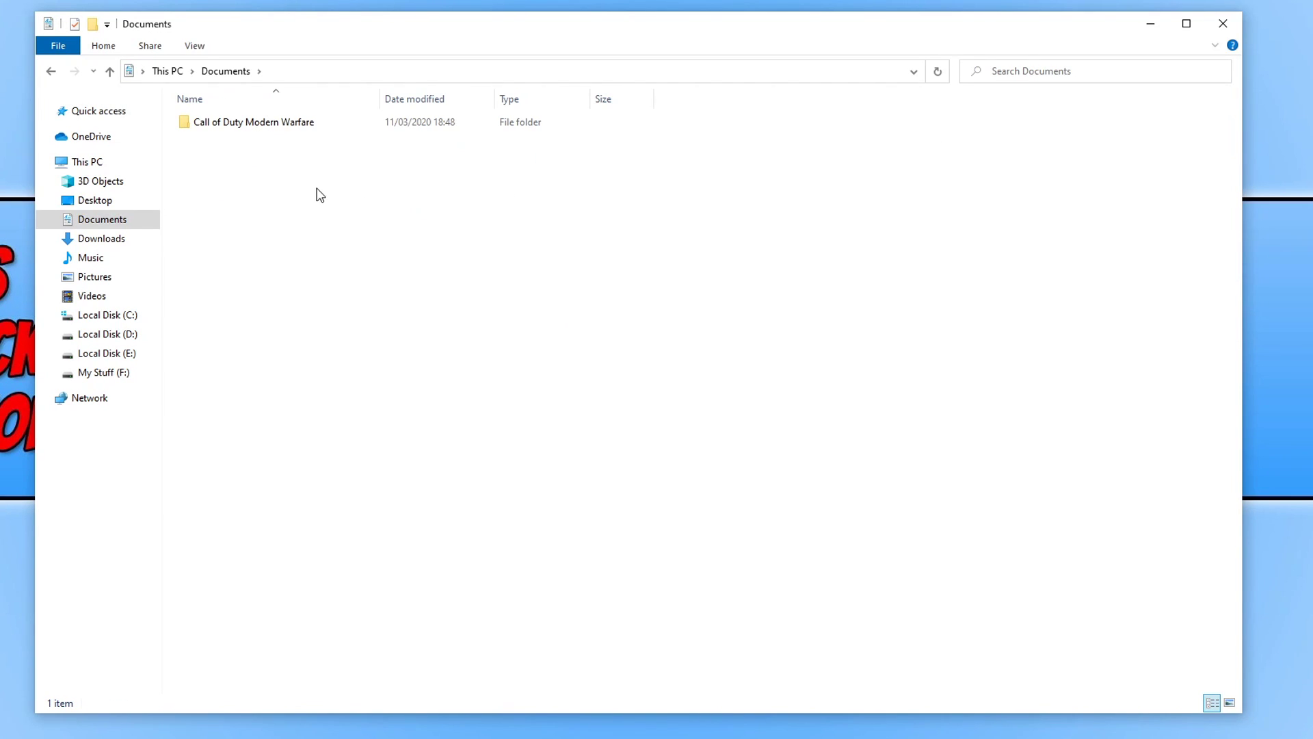
mouse_move(320, 195)
mouse_down()
mouse_move(322, 253)
mouse_move(302, 194)
mouse_up()
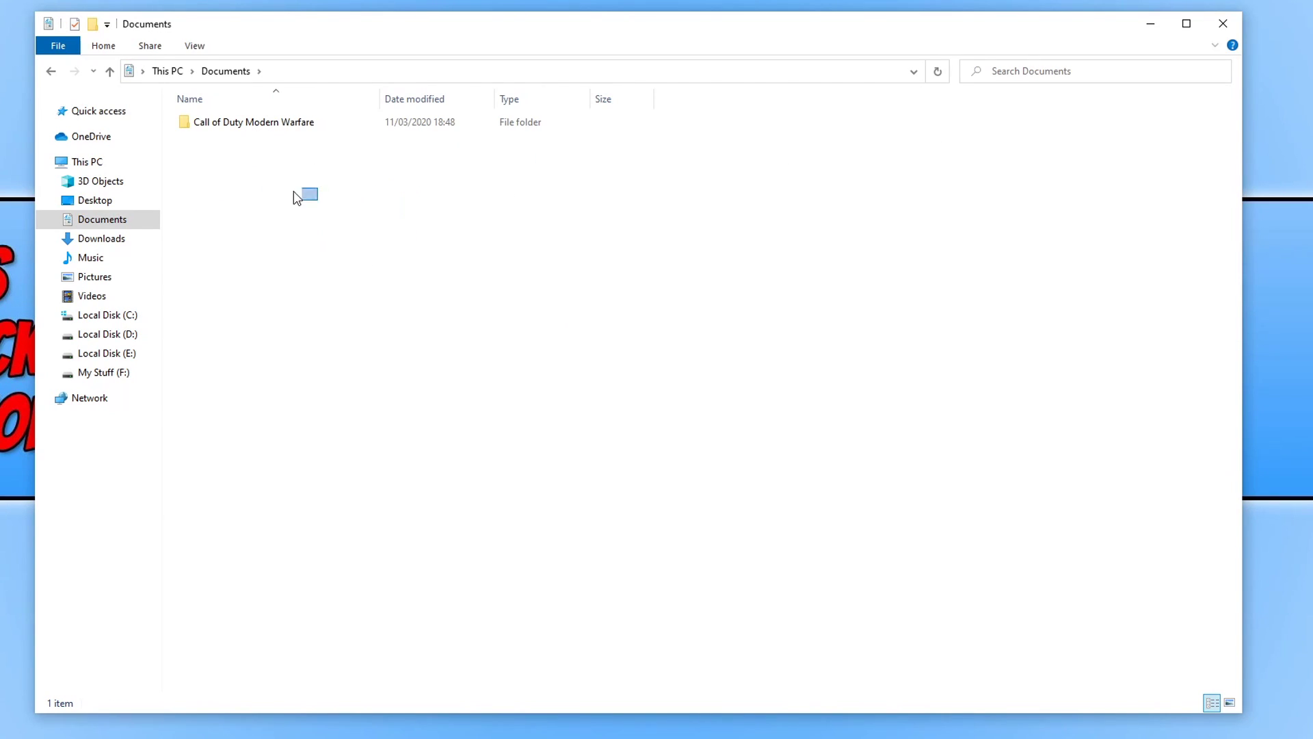
double_click(303, 124)
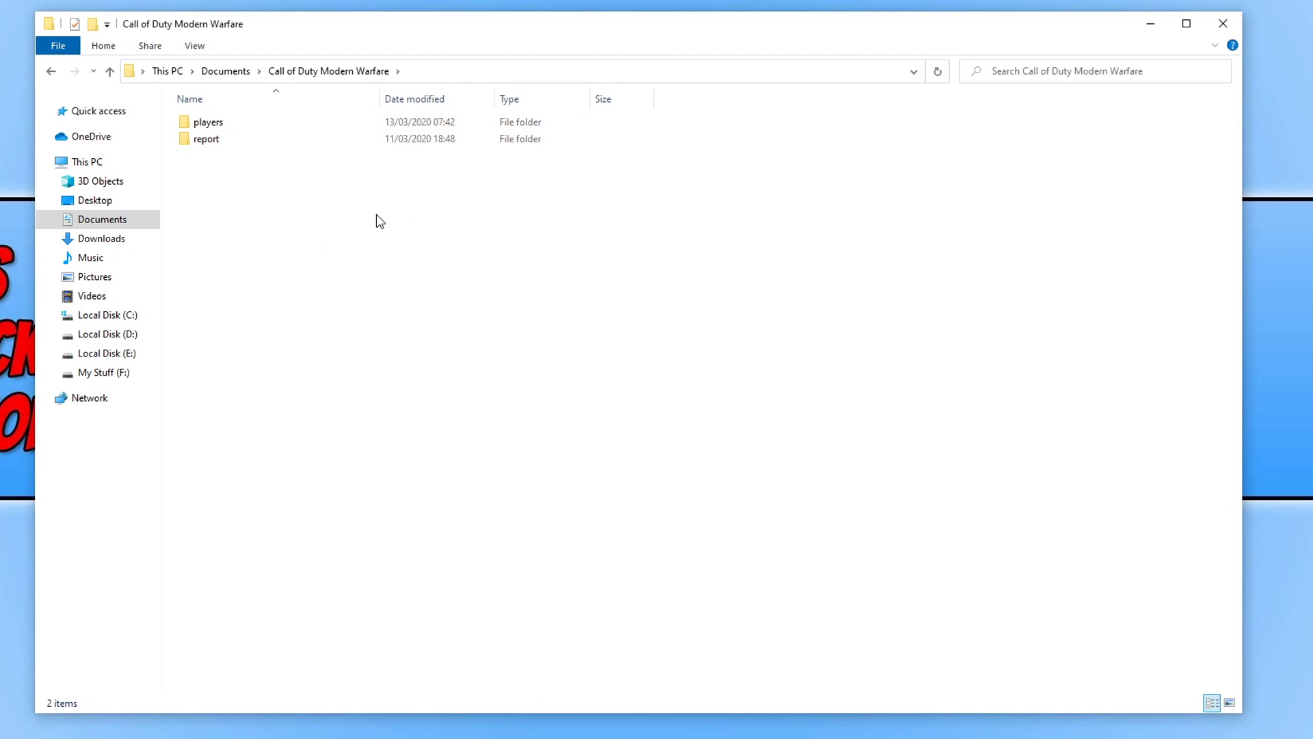
Step: Create a new folder named 'test' and select the players and report folders
right_click(388, 255)
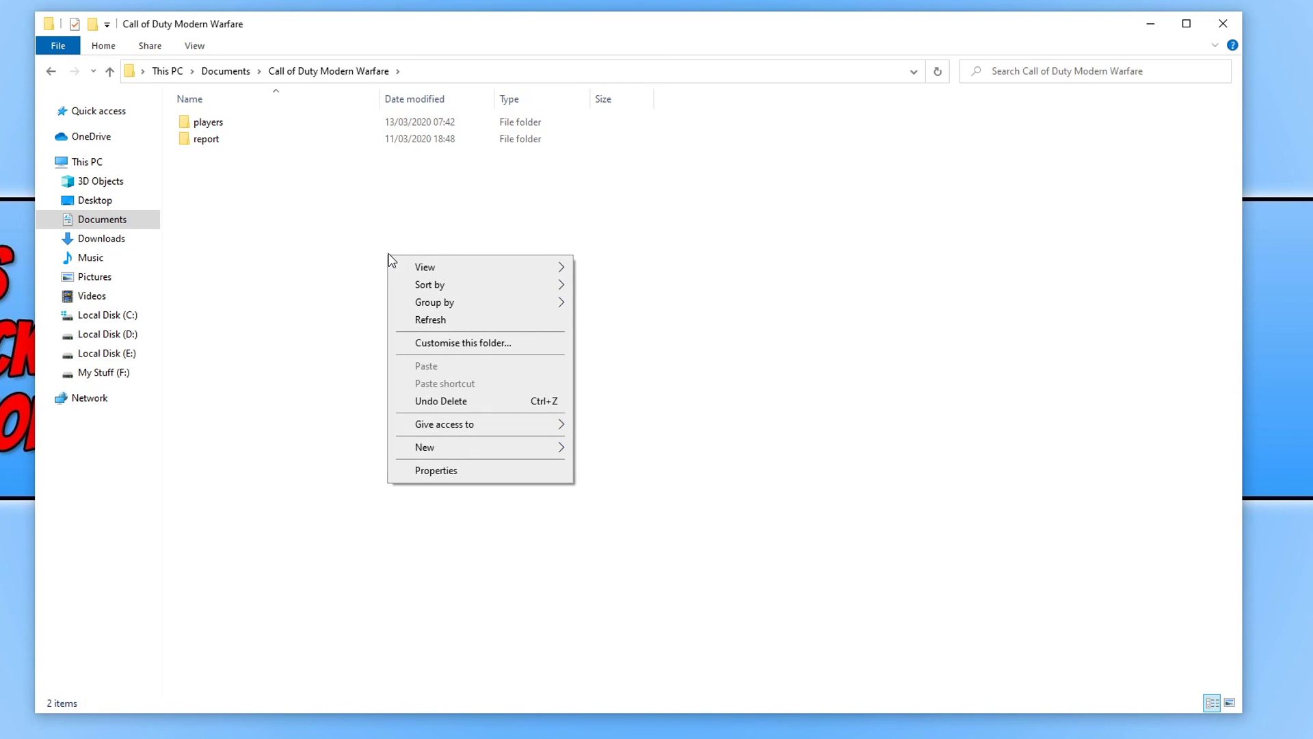
mouse_move(528, 450)
click(709, 450)
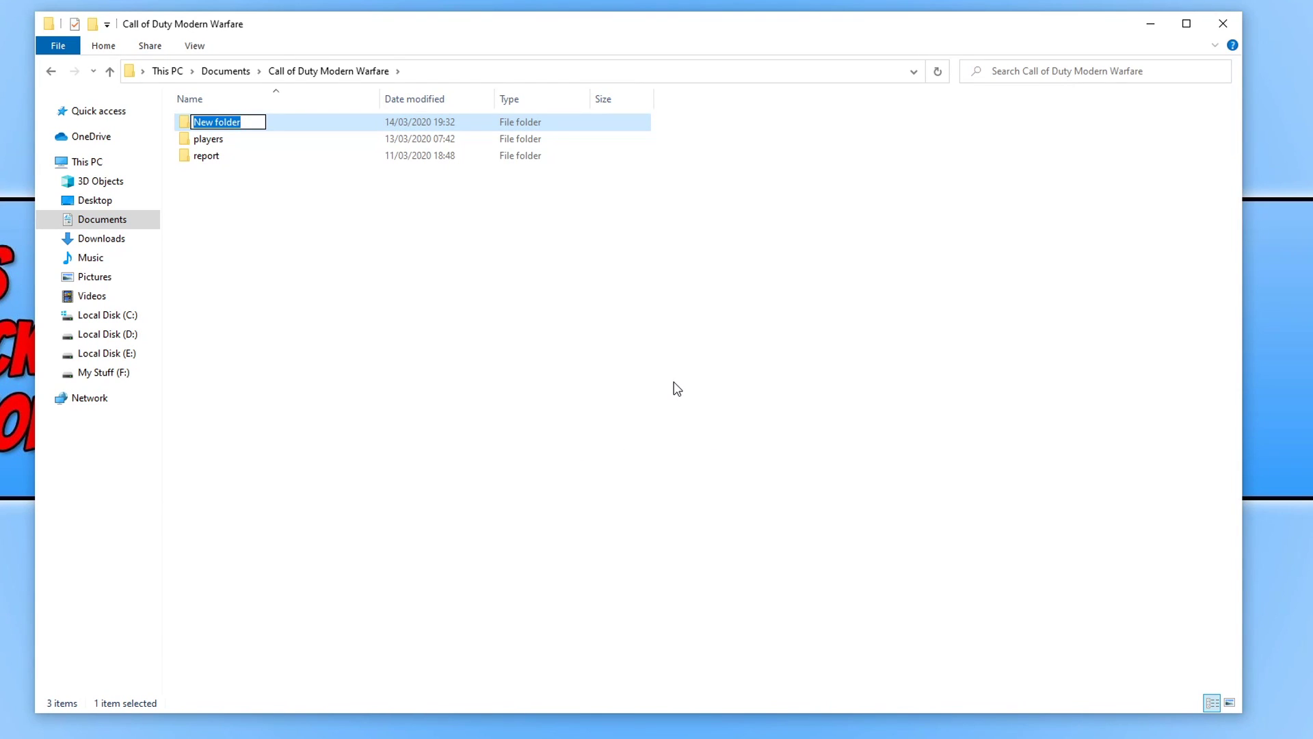
text(test)
key(Return)
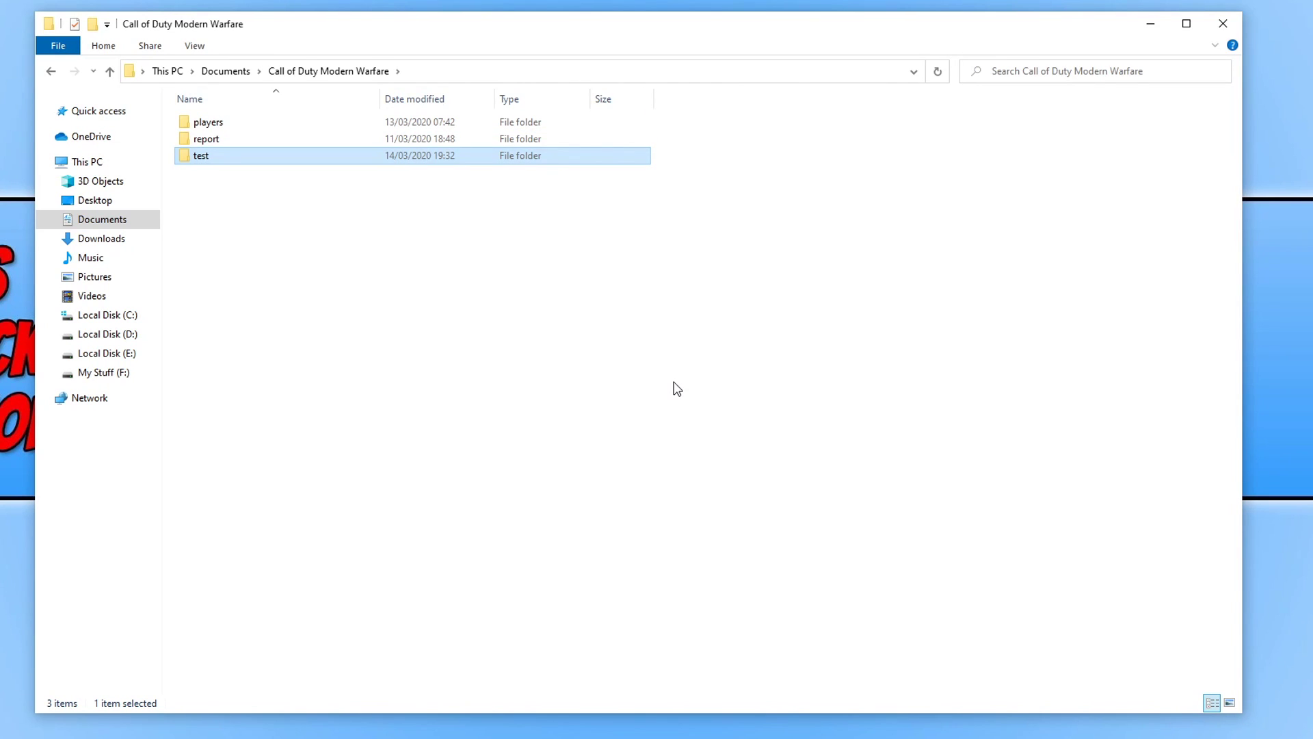
mouse_move(246, 155)
mouse_down()
mouse_move(236, 127)
mouse_move(278, 138)
mouse_move(232, 159)
mouse_up()
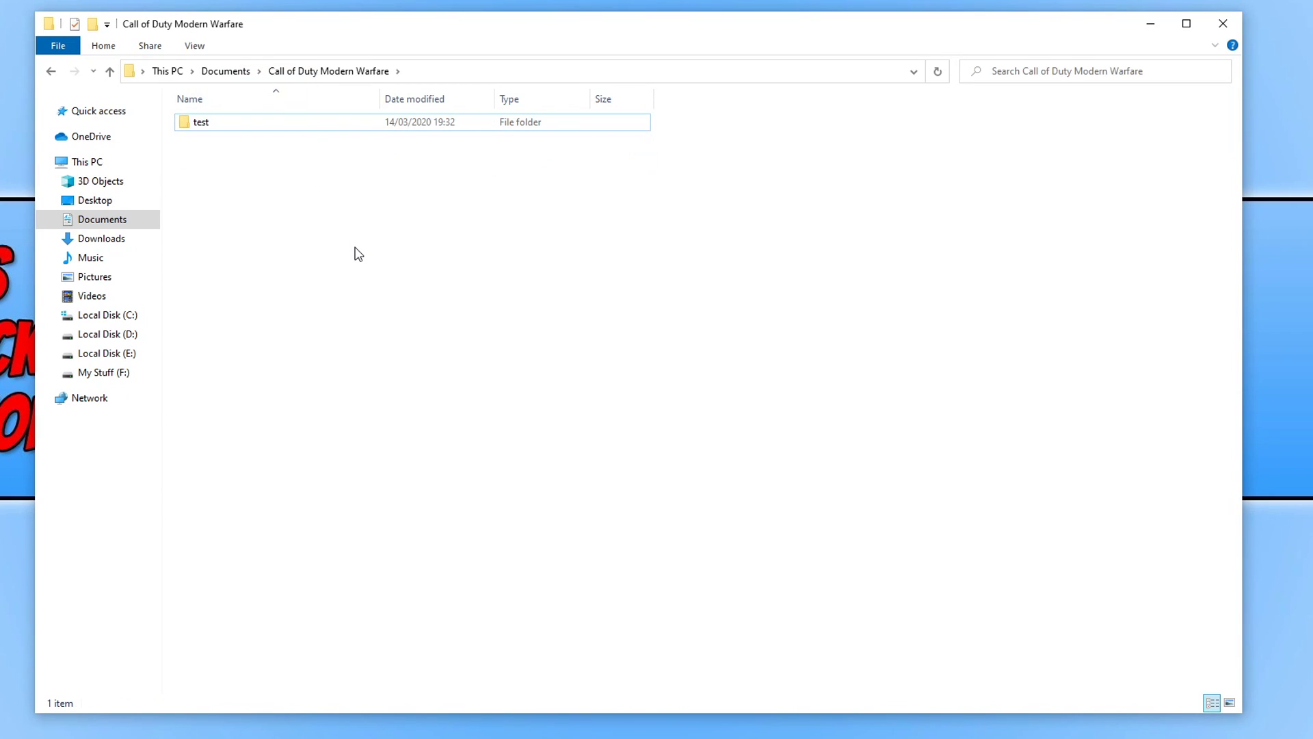
drag(326, 213, 257, 243)
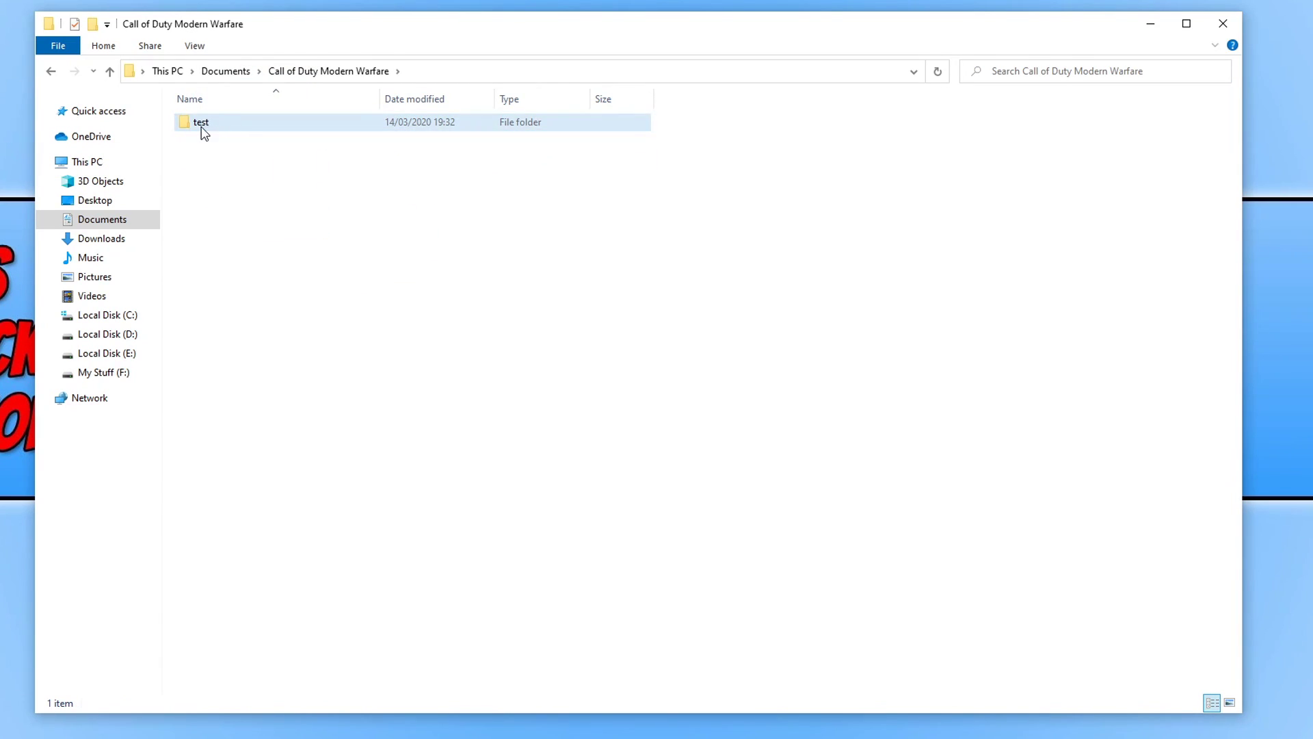
click(241, 129)
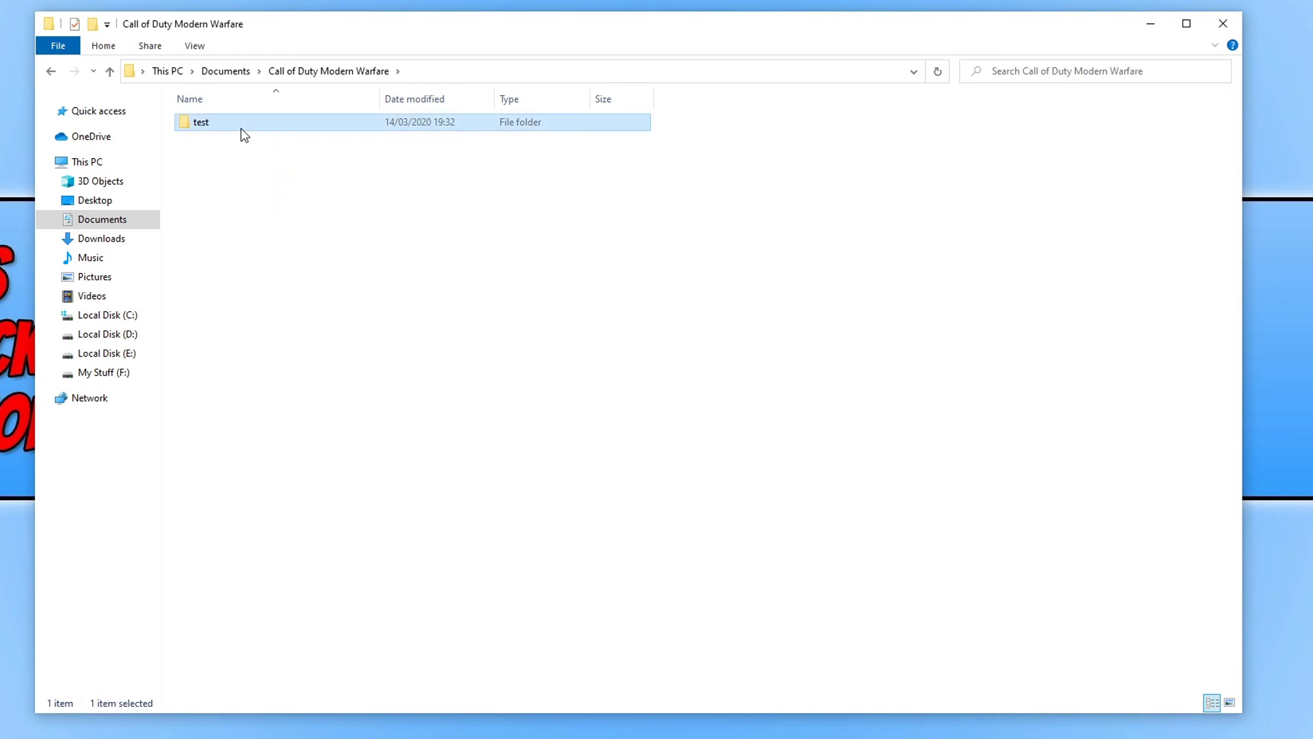
double_click(241, 129)
drag(387, 267, 372, 295)
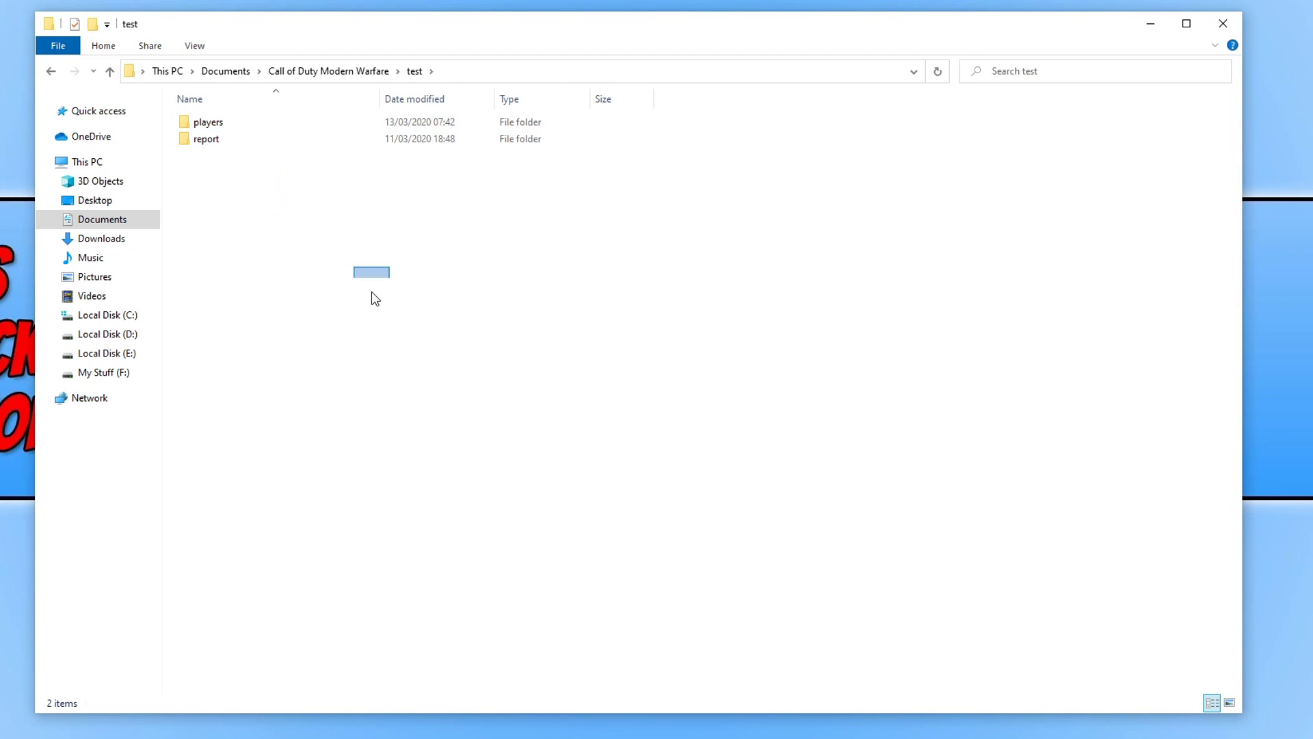
click(368, 75)
click(460, 312)
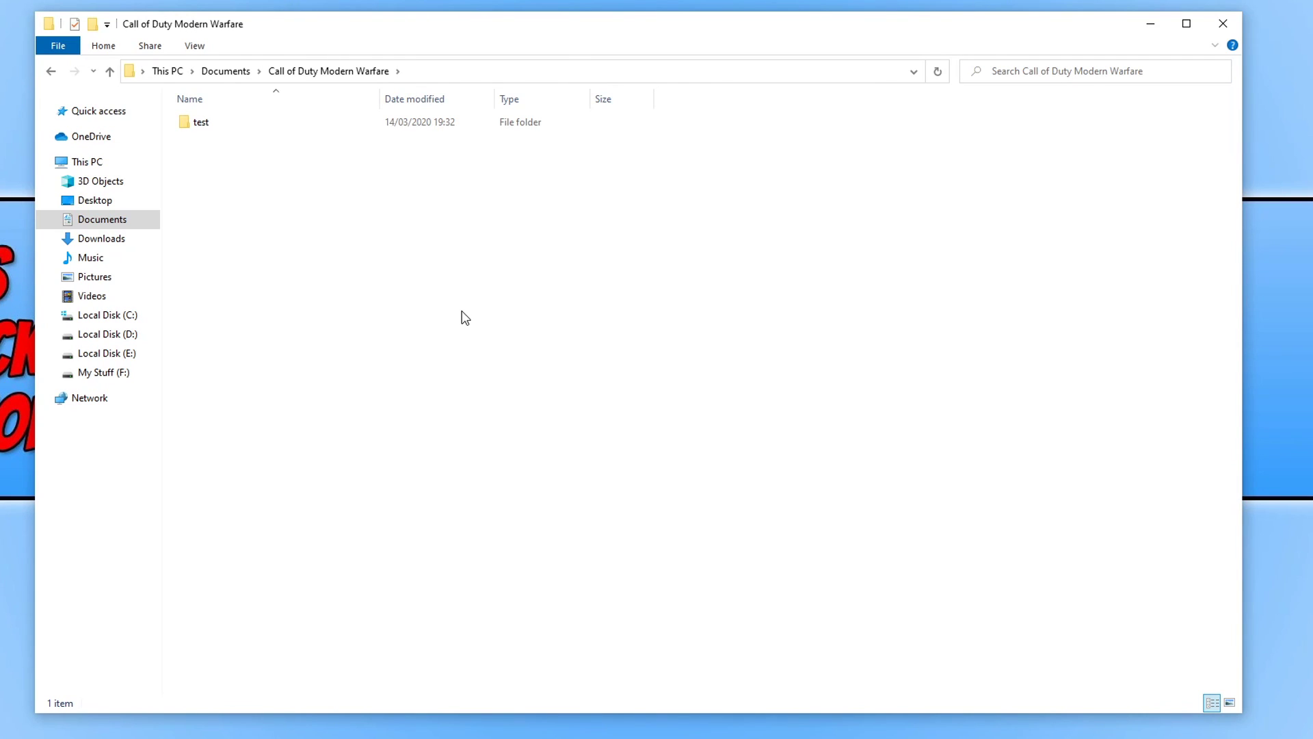
drag(396, 273, 263, 309)
Step: Move players and report from test back into Call of Duty Modern Warfare, then delete test
click(244, 129)
double_click(243, 129)
drag(424, 257, 248, 110)
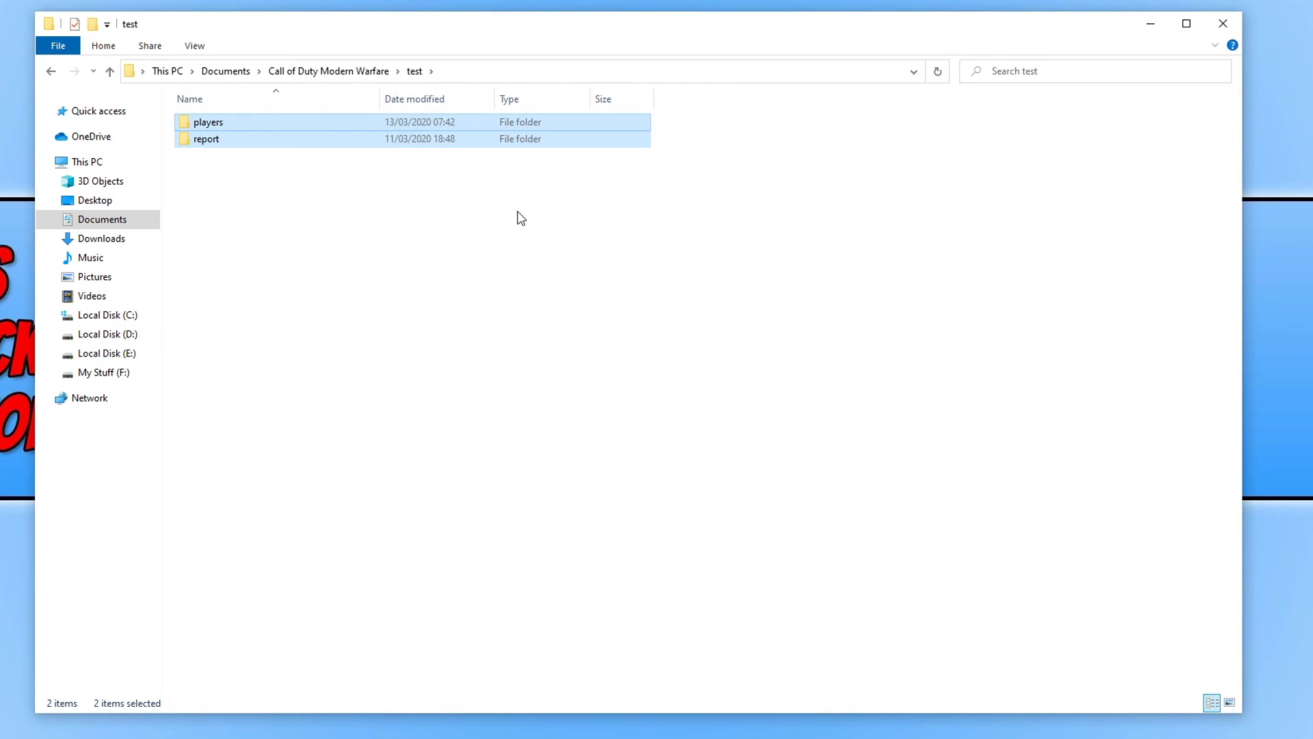
click(364, 73)
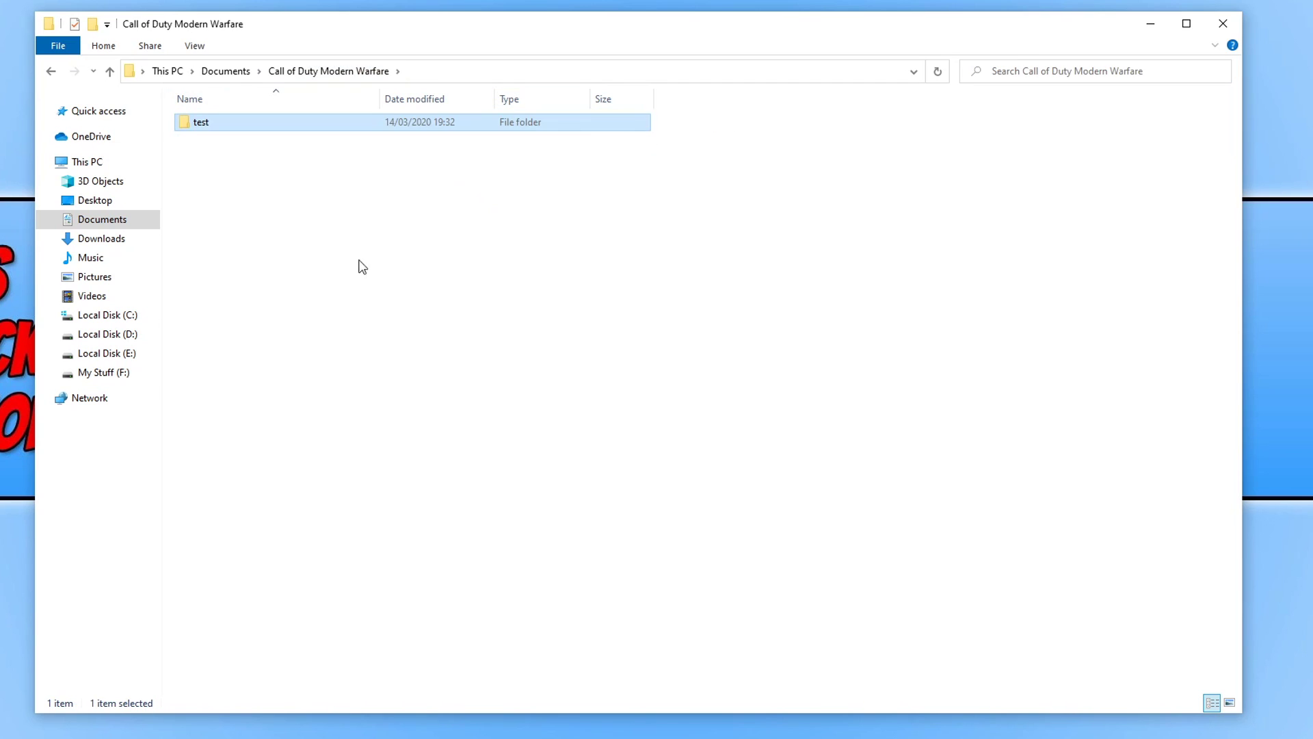
right_click(328, 220)
click(400, 329)
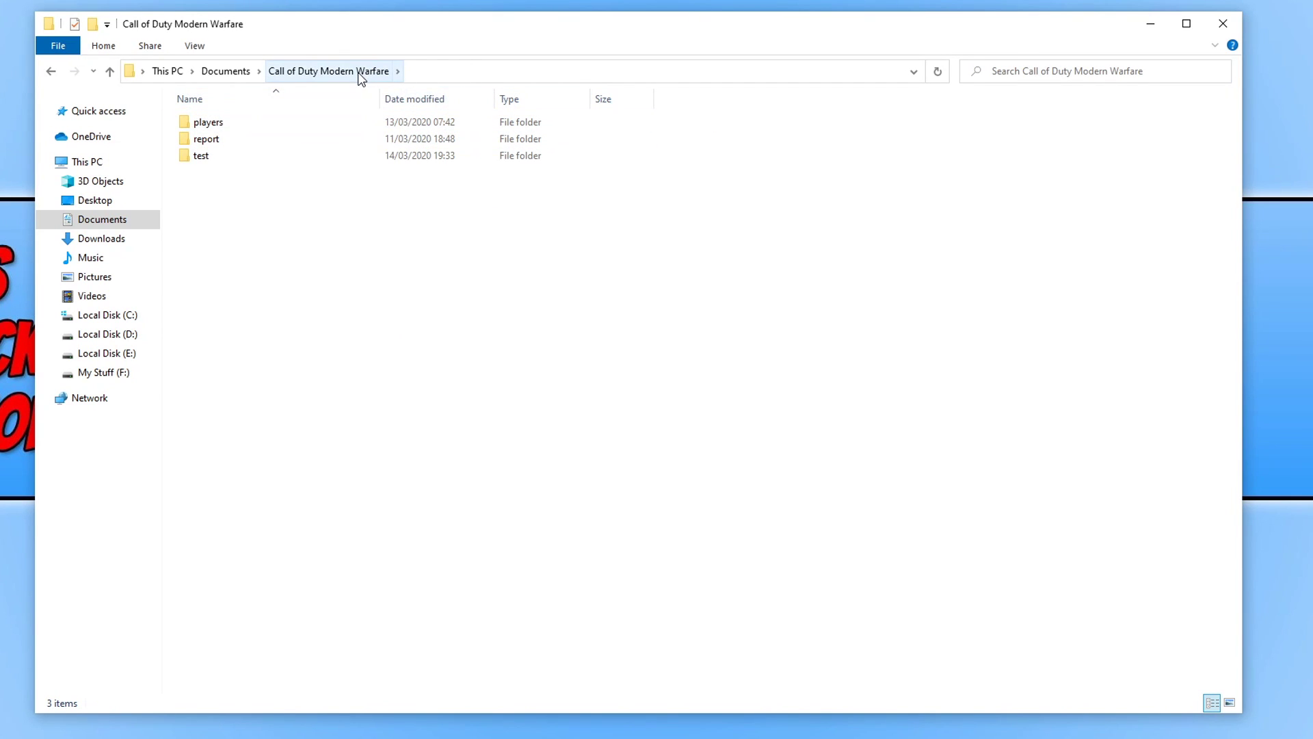
click(223, 157)
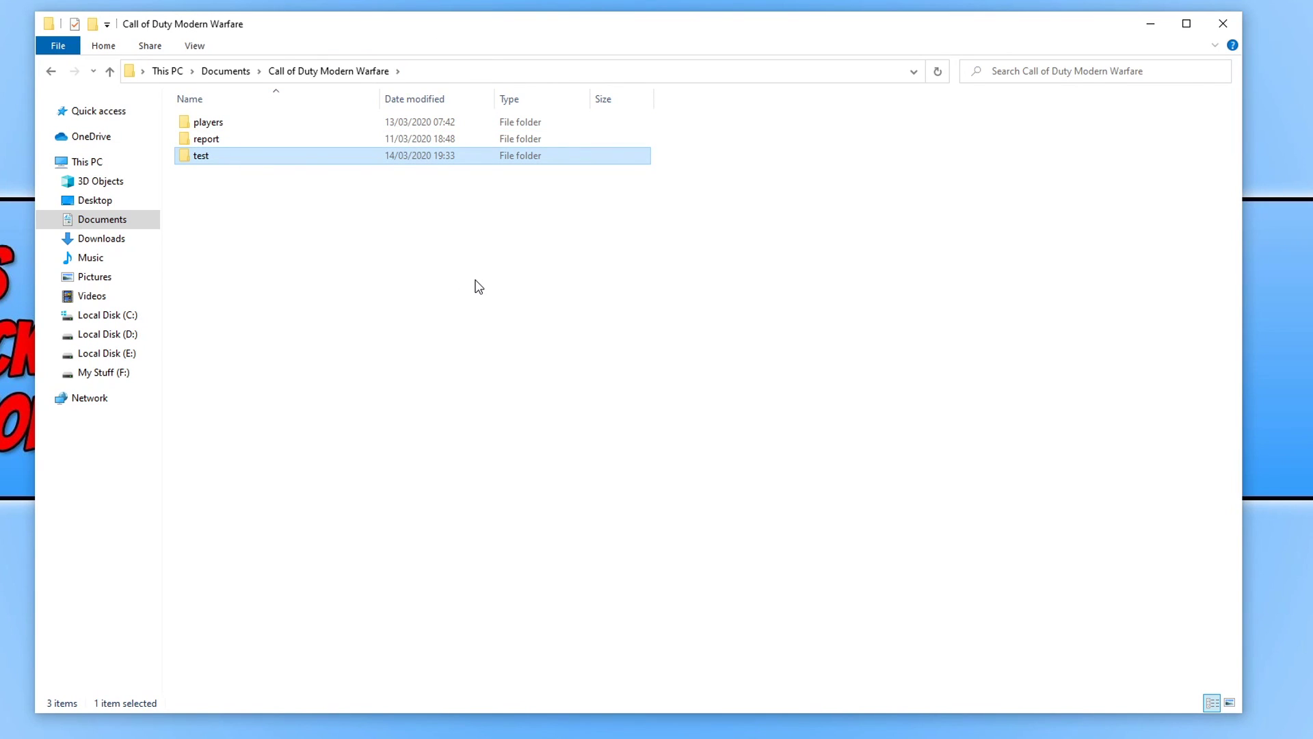
key(Delete)
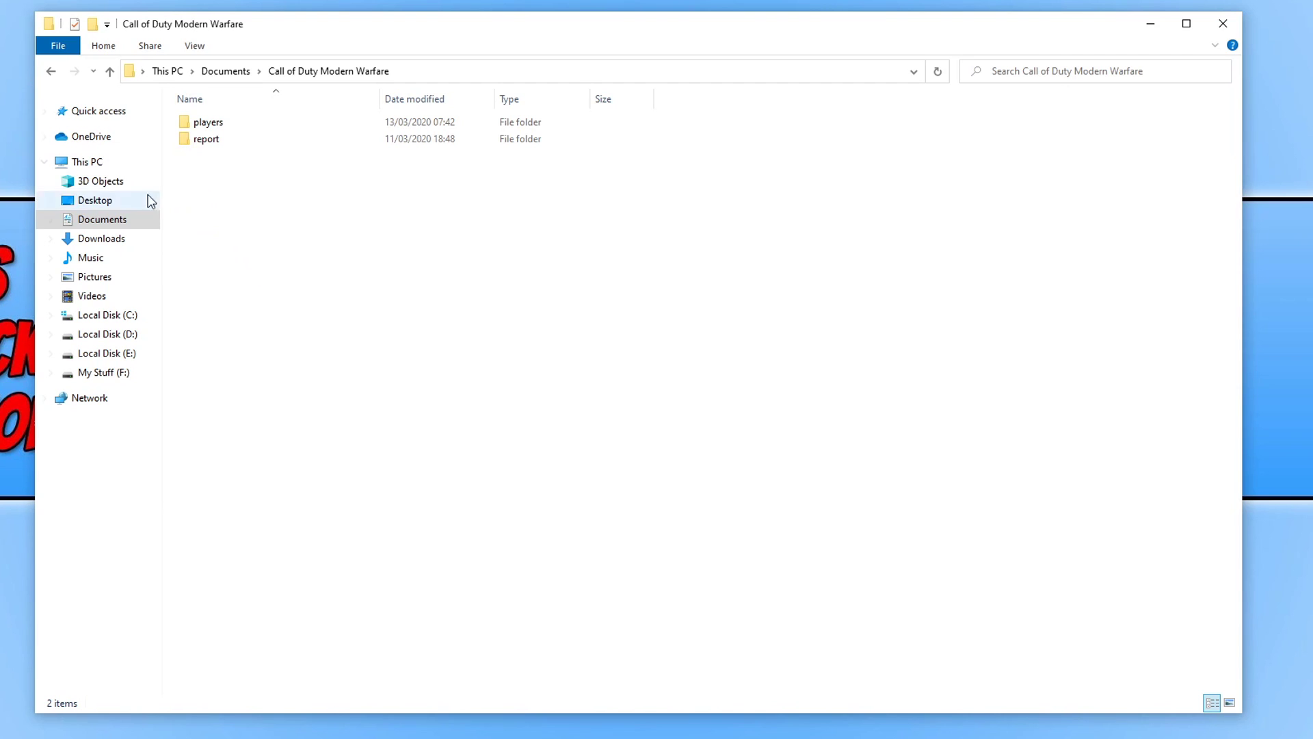
Step: View This PC's drives and their free space, then close File Explorer
click(99, 162)
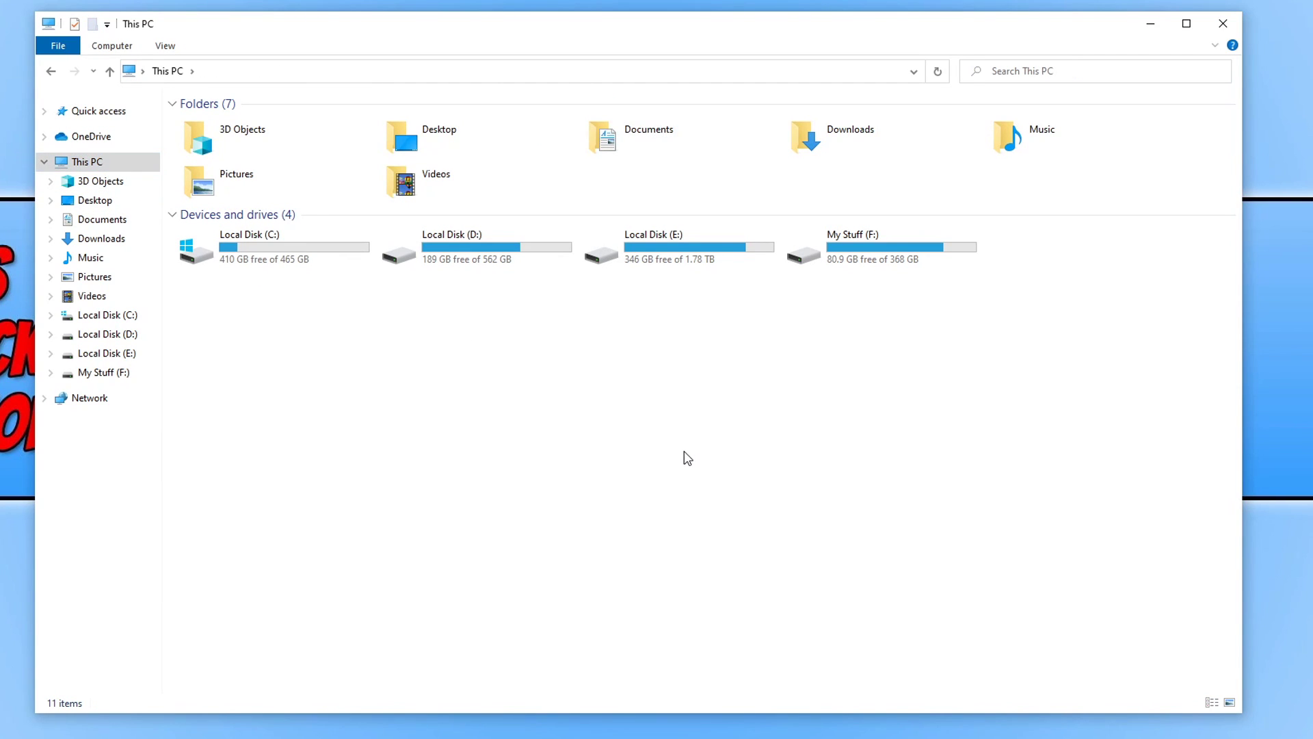
drag(273, 356, 1010, 418)
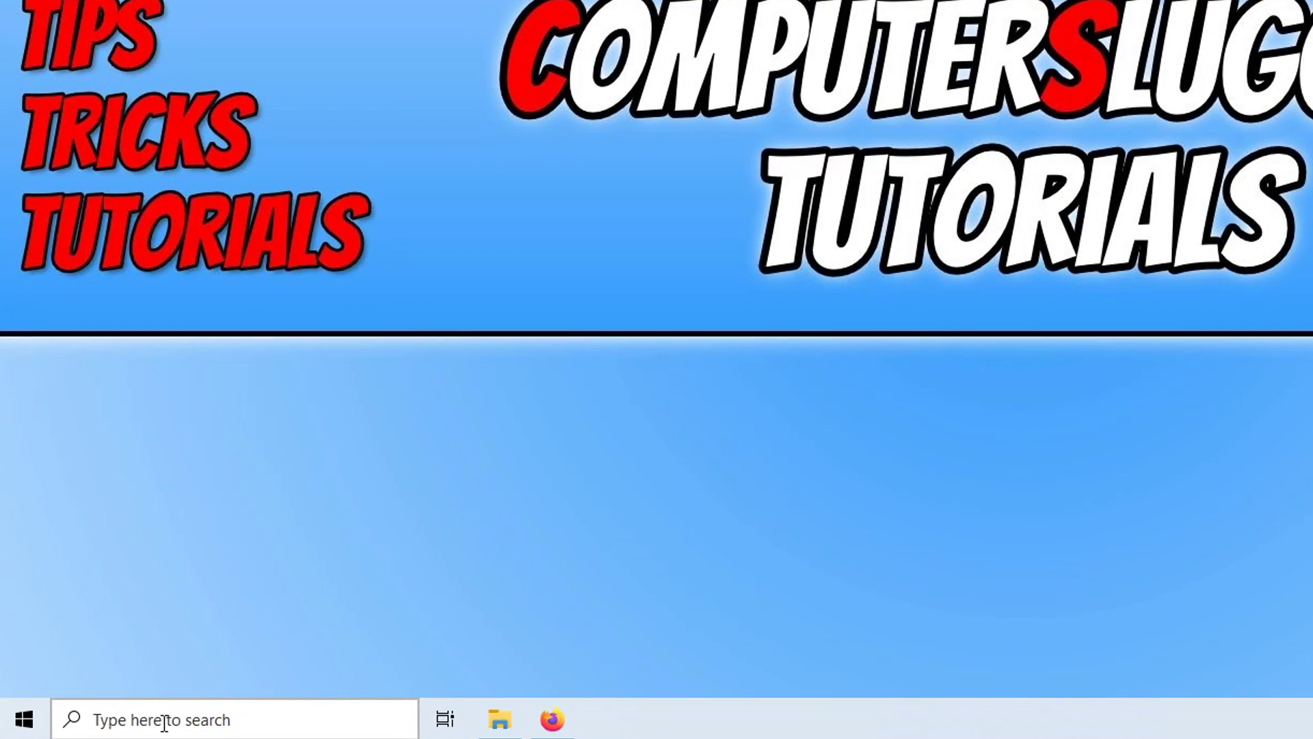
Step: Launch Disk Clean-up from a 'disk' search and choose drive C:
click(143, 721)
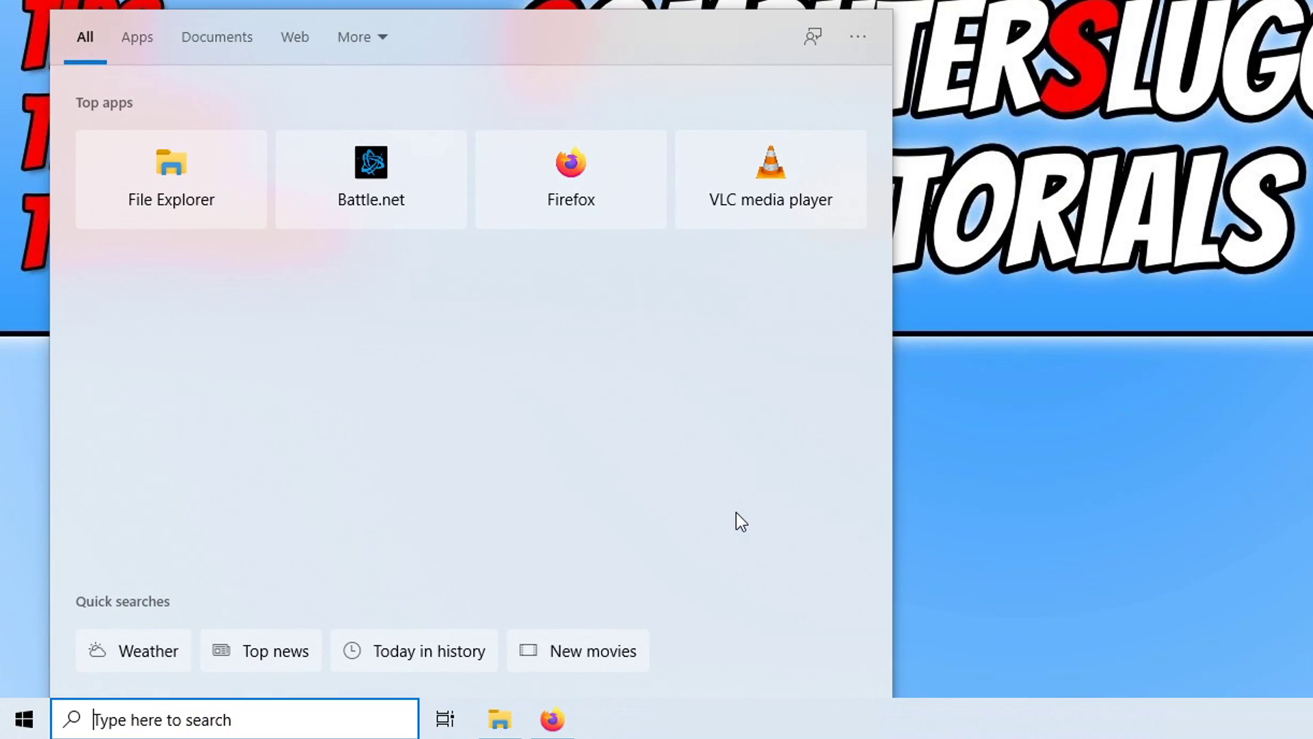
text(disk)
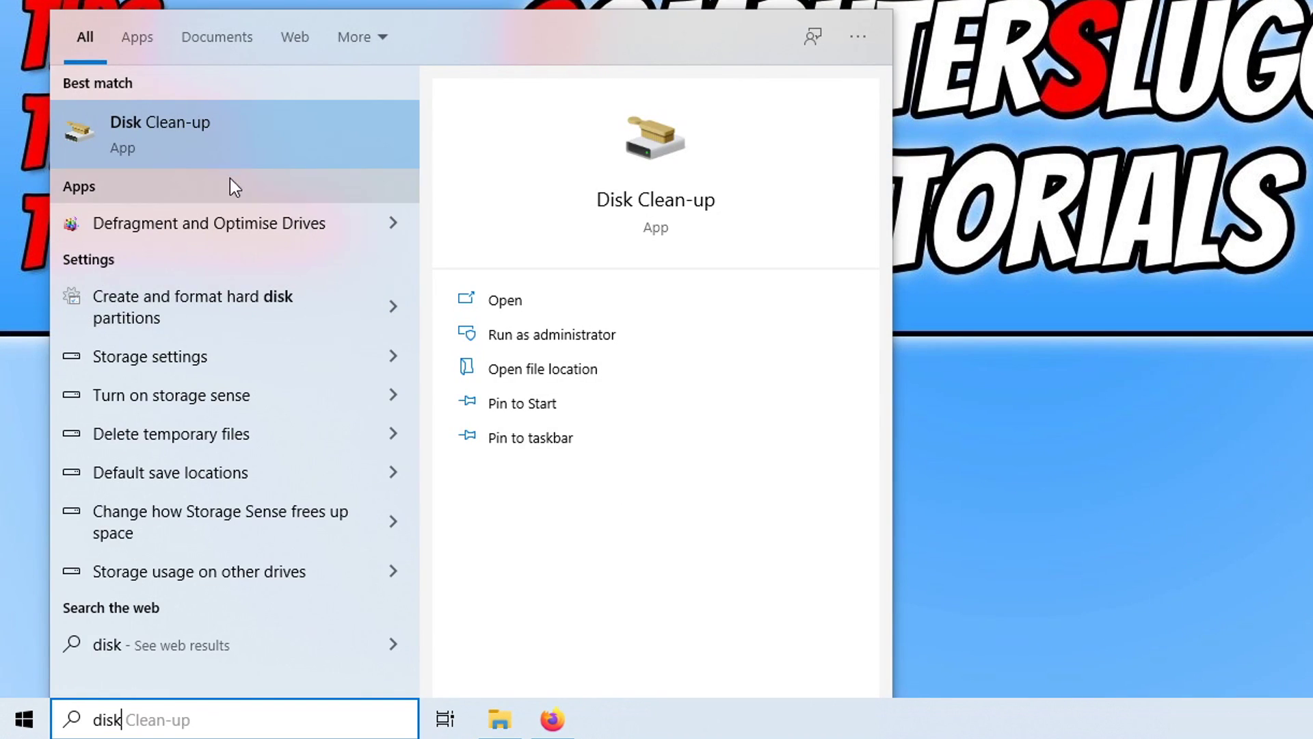
click(224, 142)
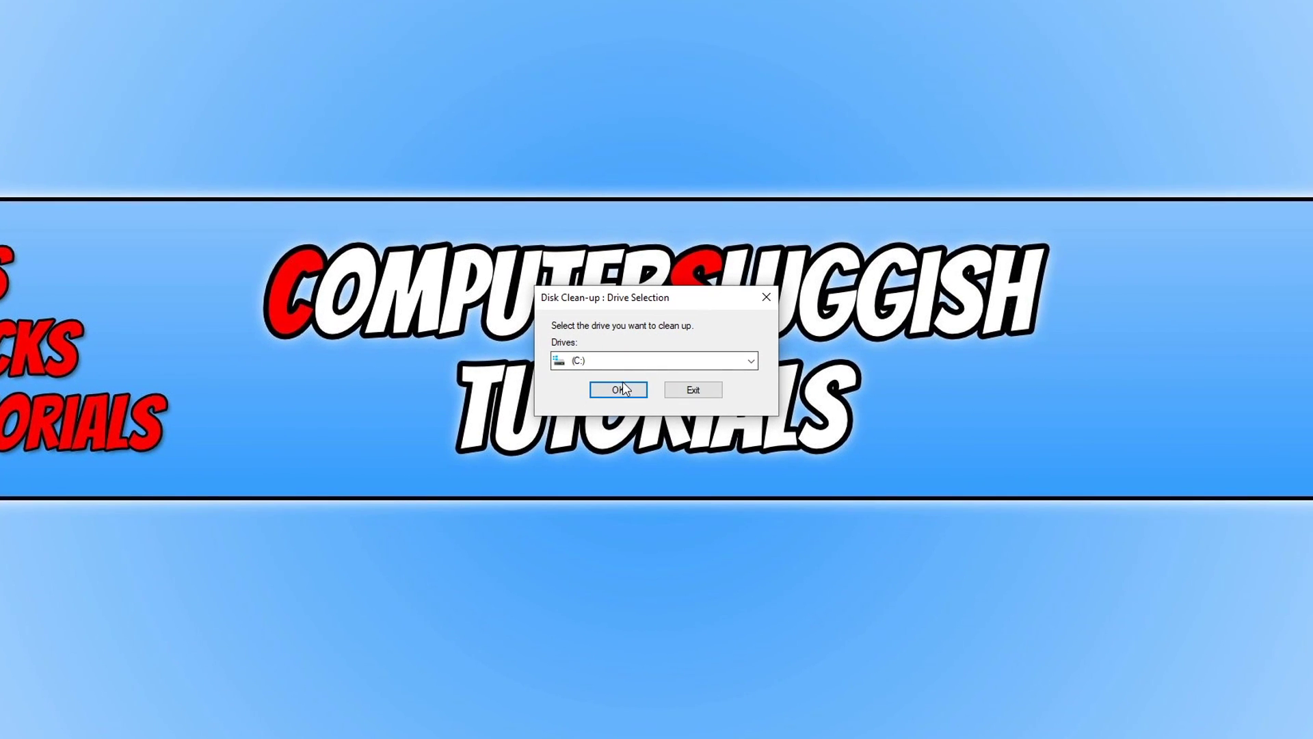
click(619, 360)
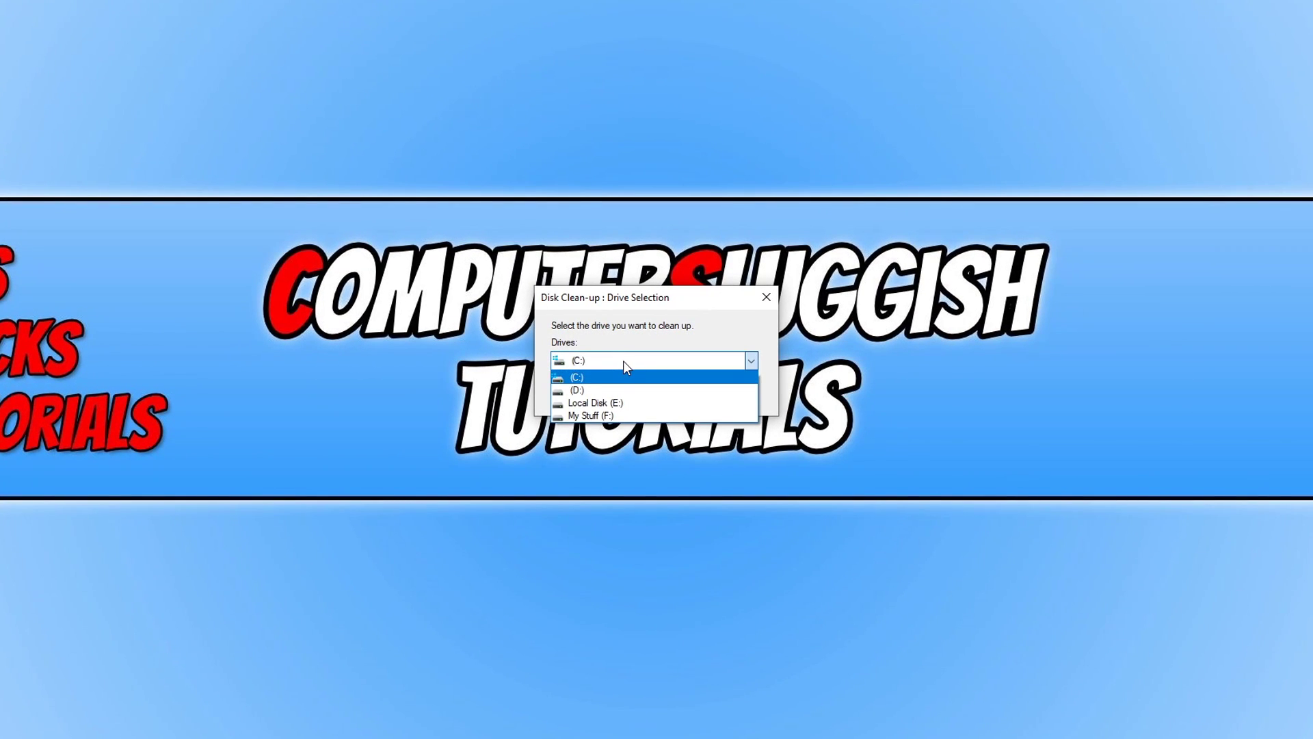
click(622, 360)
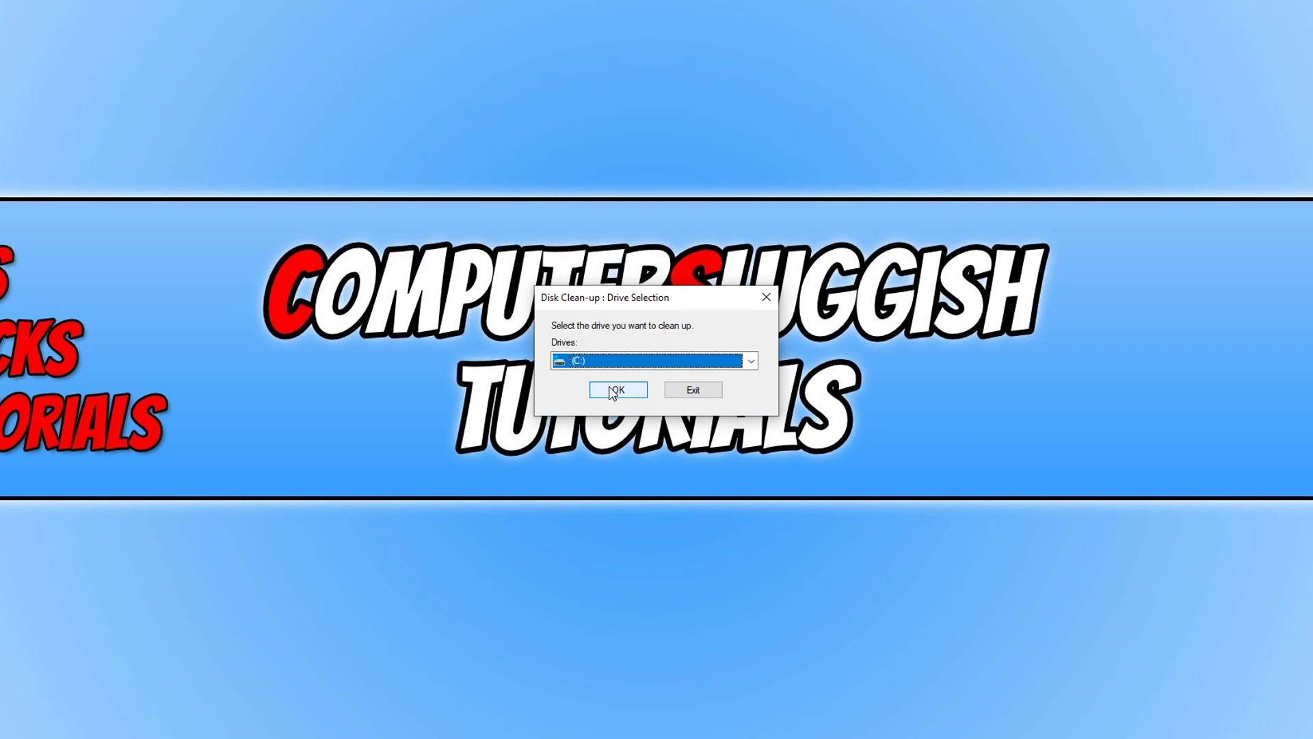
click(616, 390)
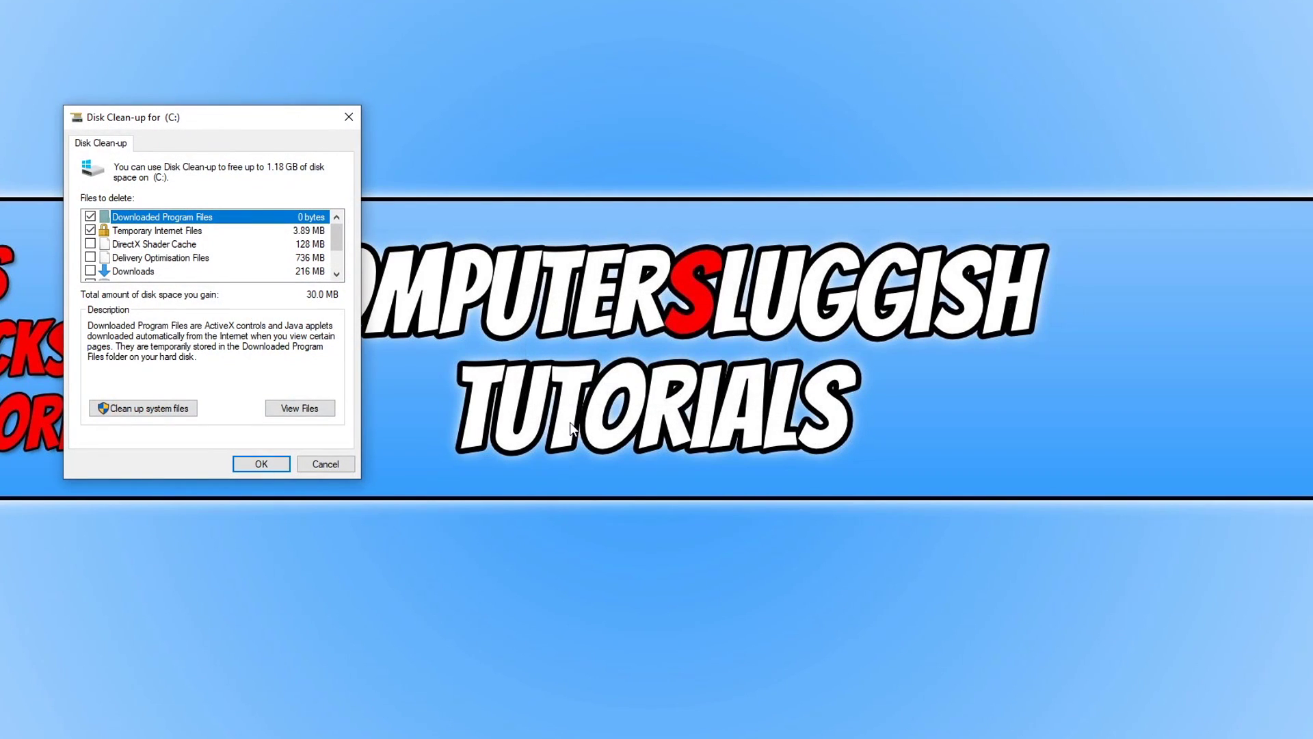
Step: Tick DirectX Shader Cache, Delivery Optimisation Files and Temporary files, then permanently delete them
click(90, 244)
click(91, 258)
mouse_move(341, 250)
mouse_down()
mouse_move(341, 264)
mouse_move(344, 243)
mouse_up()
click(191, 247)
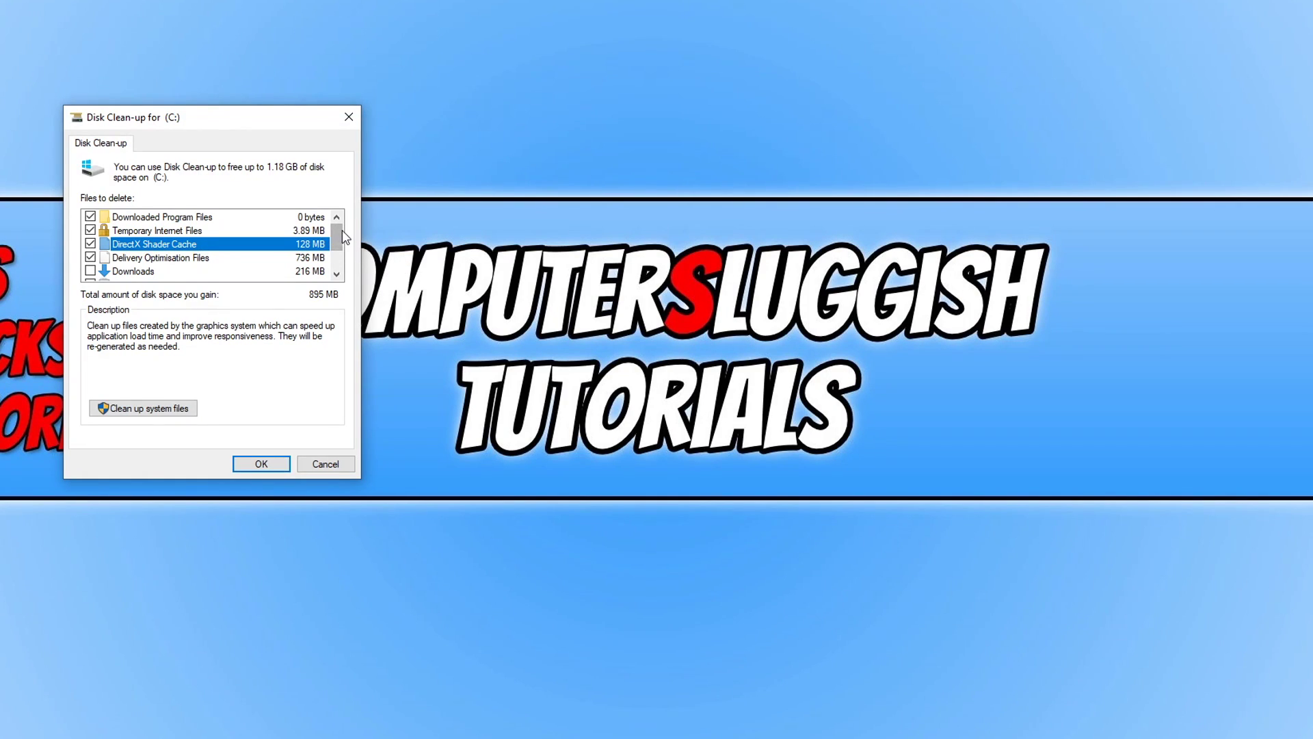
scroll(342, 235, down, 1)
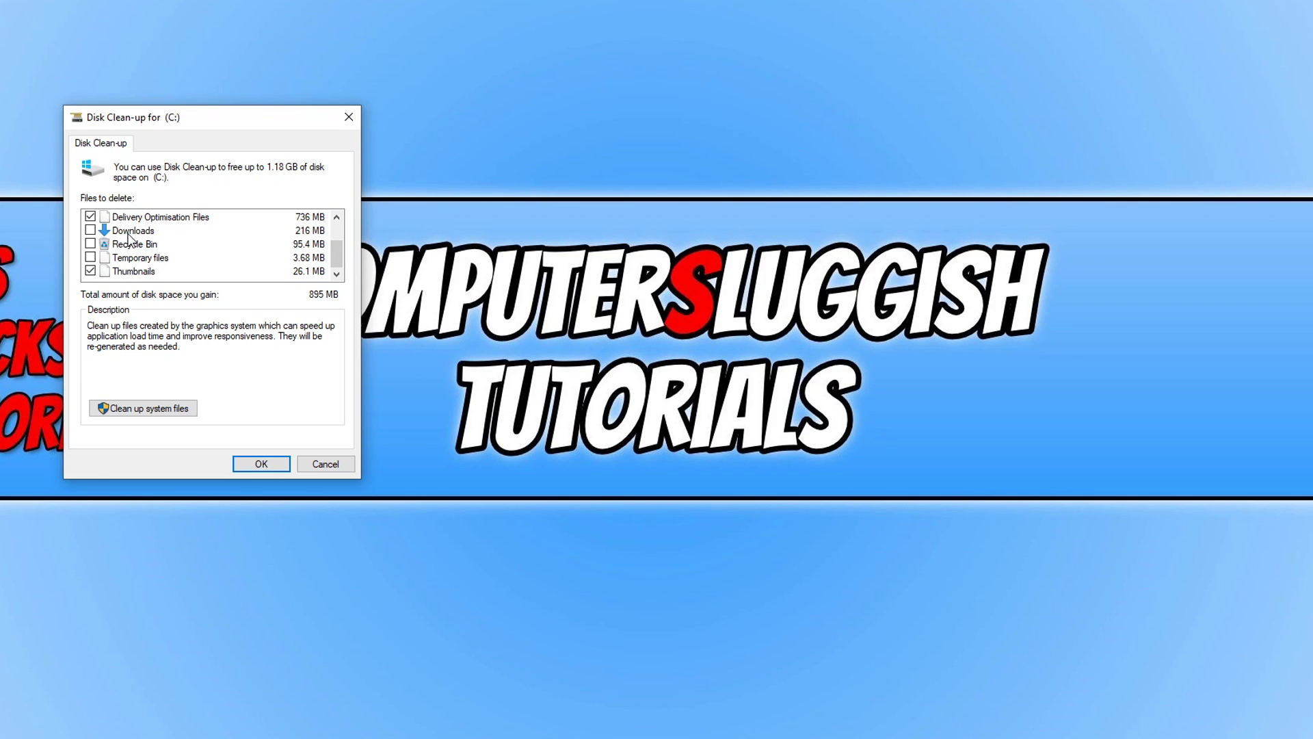
click(130, 236)
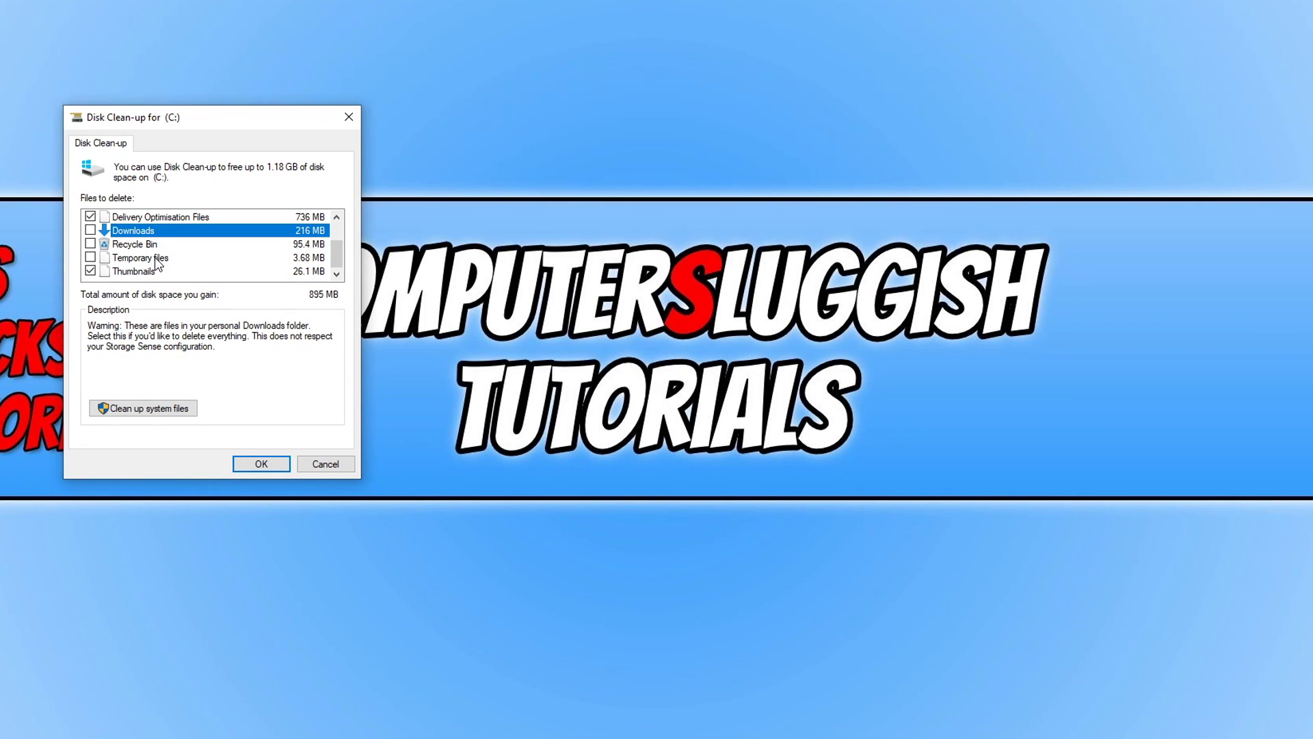
click(147, 260)
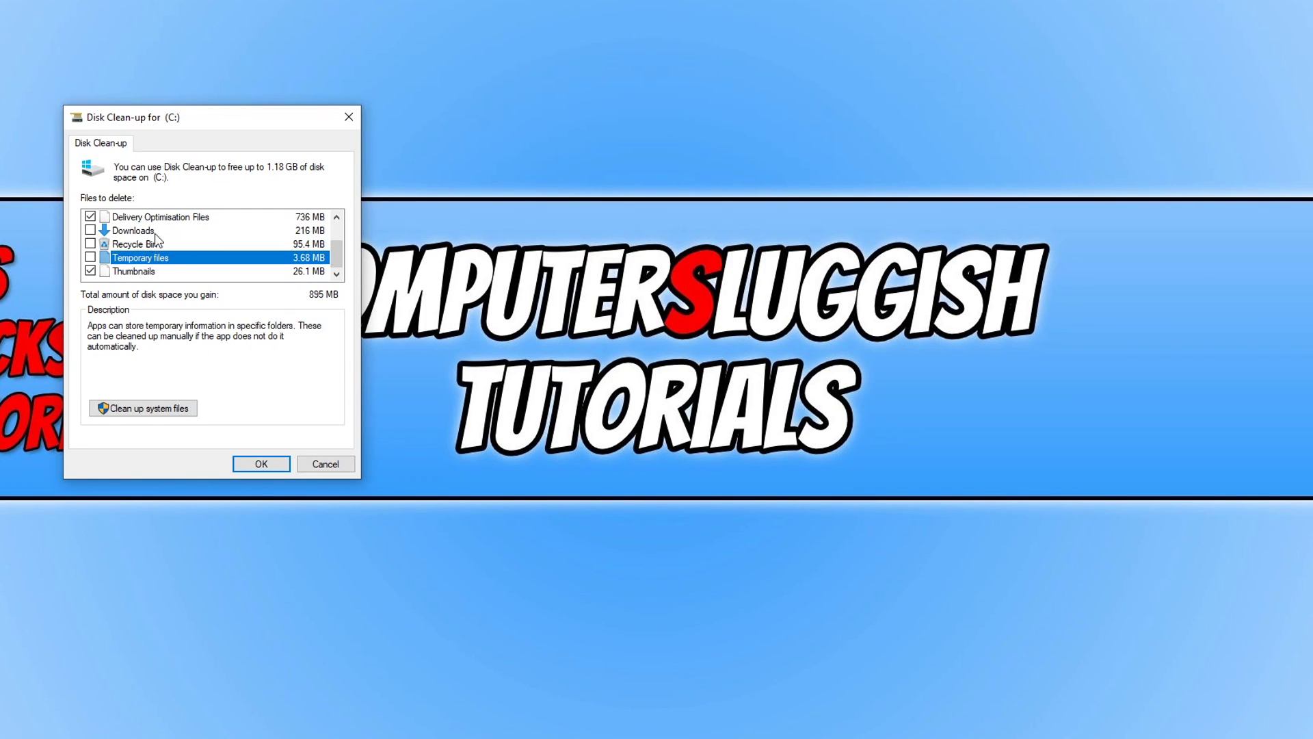
click(94, 258)
mouse_move(338, 255)
mouse_down()
mouse_move(351, 220)
mouse_move(351, 271)
mouse_up()
mouse_move(344, 265)
mouse_down()
mouse_move(340, 227)
mouse_move(343, 258)
mouse_up()
click(272, 466)
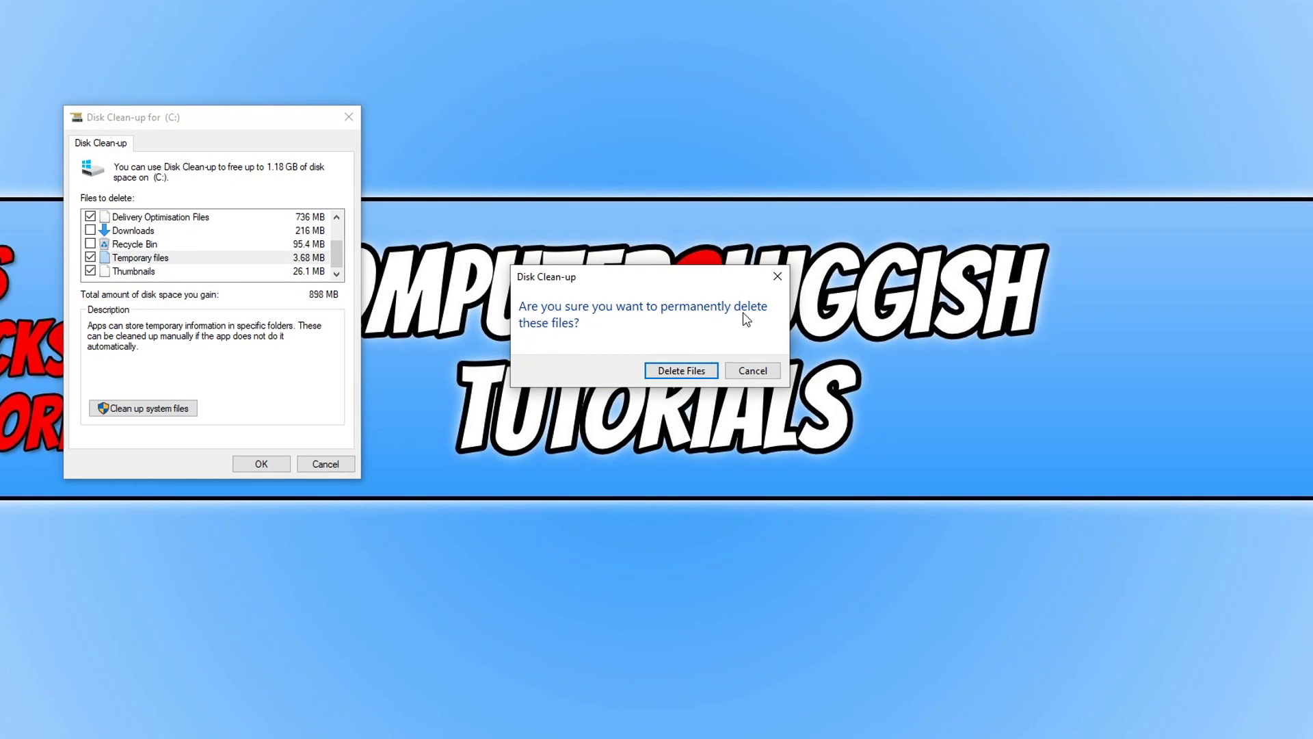
click(701, 373)
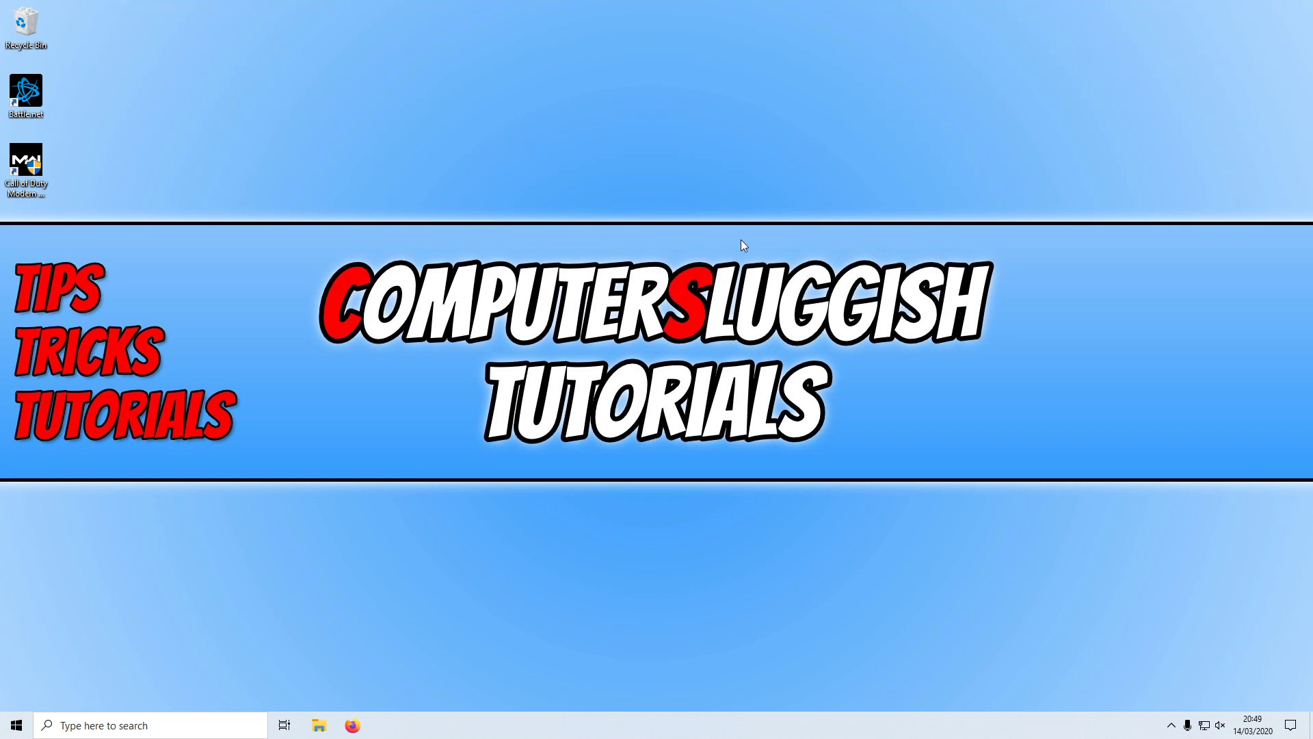
Step: Open File Explorer once the drive C: clean-up has finished
click(317, 725)
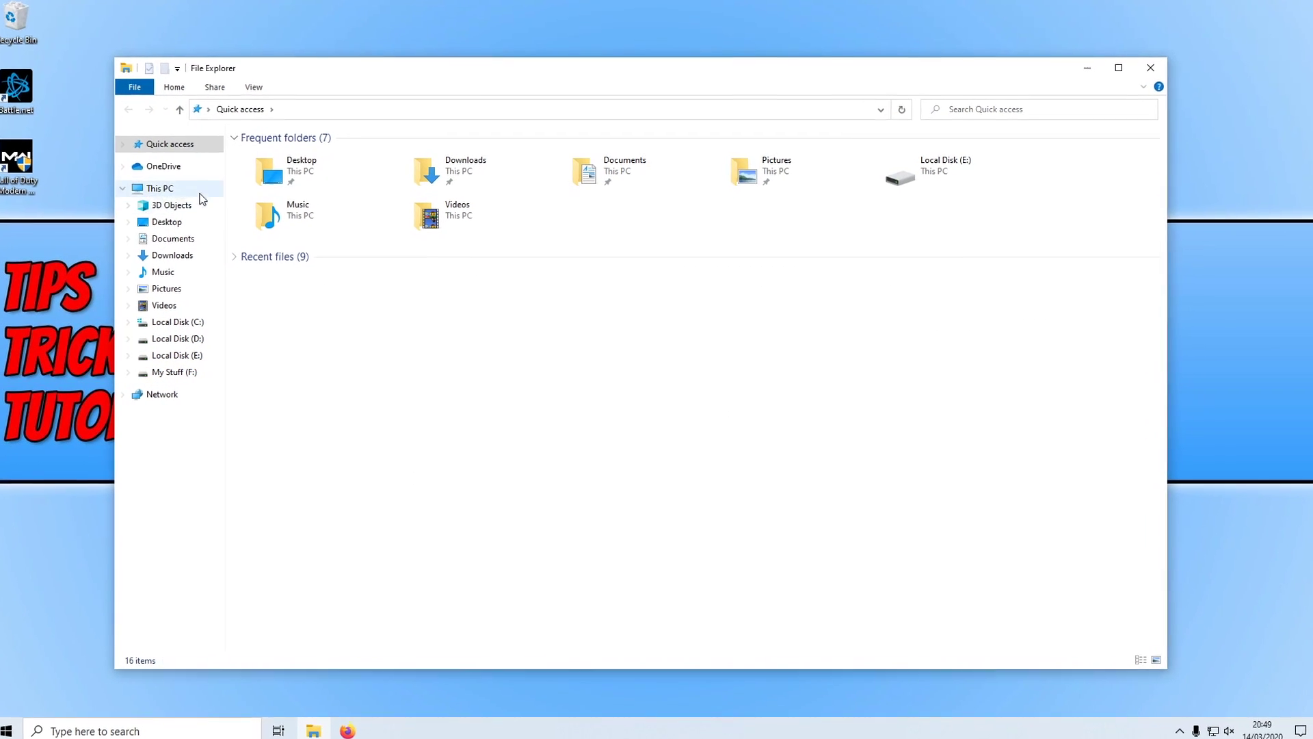
Step: Open Local Disk (C:) Properties from This PC and start Error checking on the Tools tab
click(168, 189)
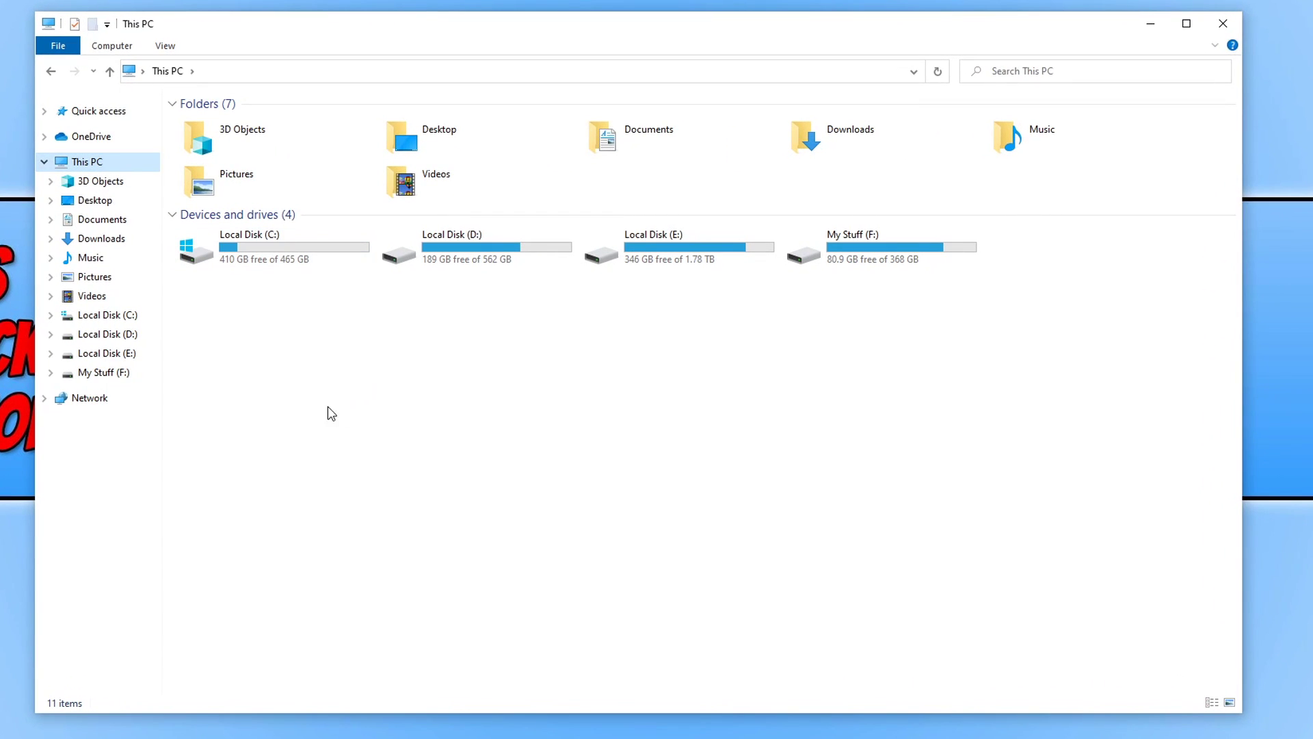
click(281, 380)
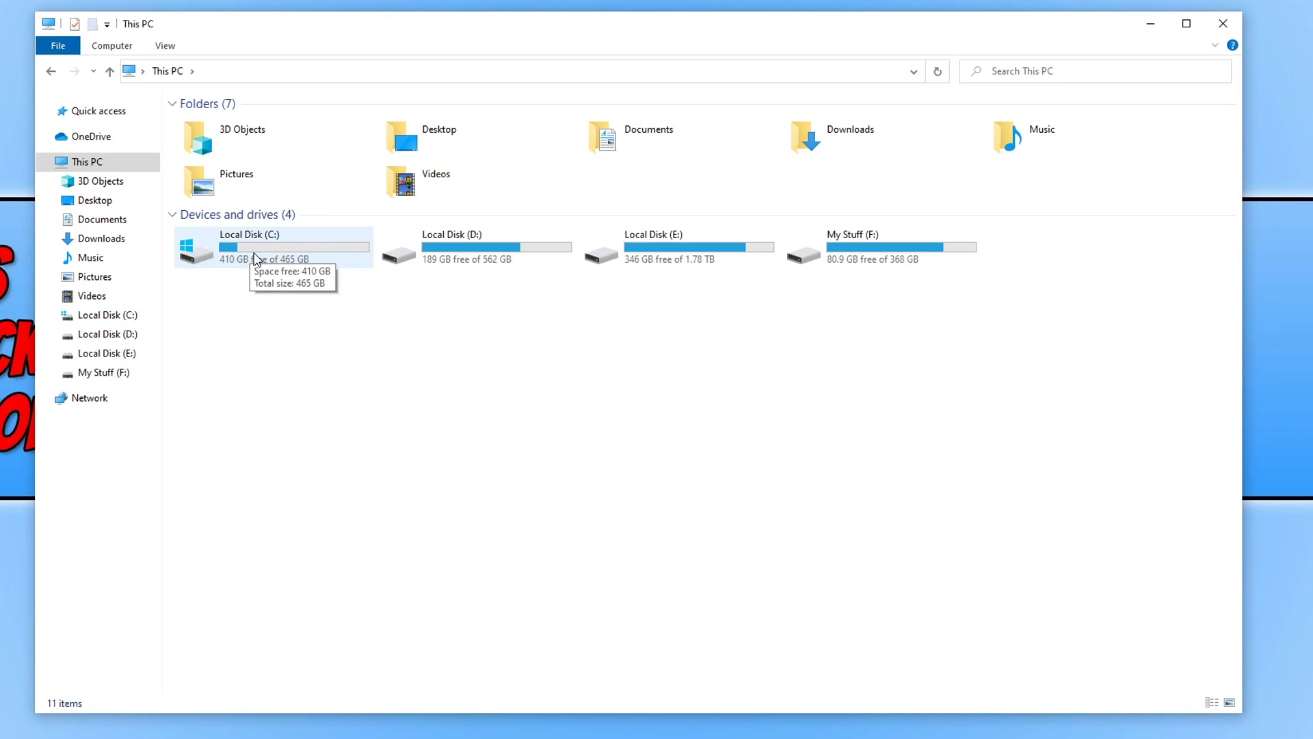
right_click(256, 259)
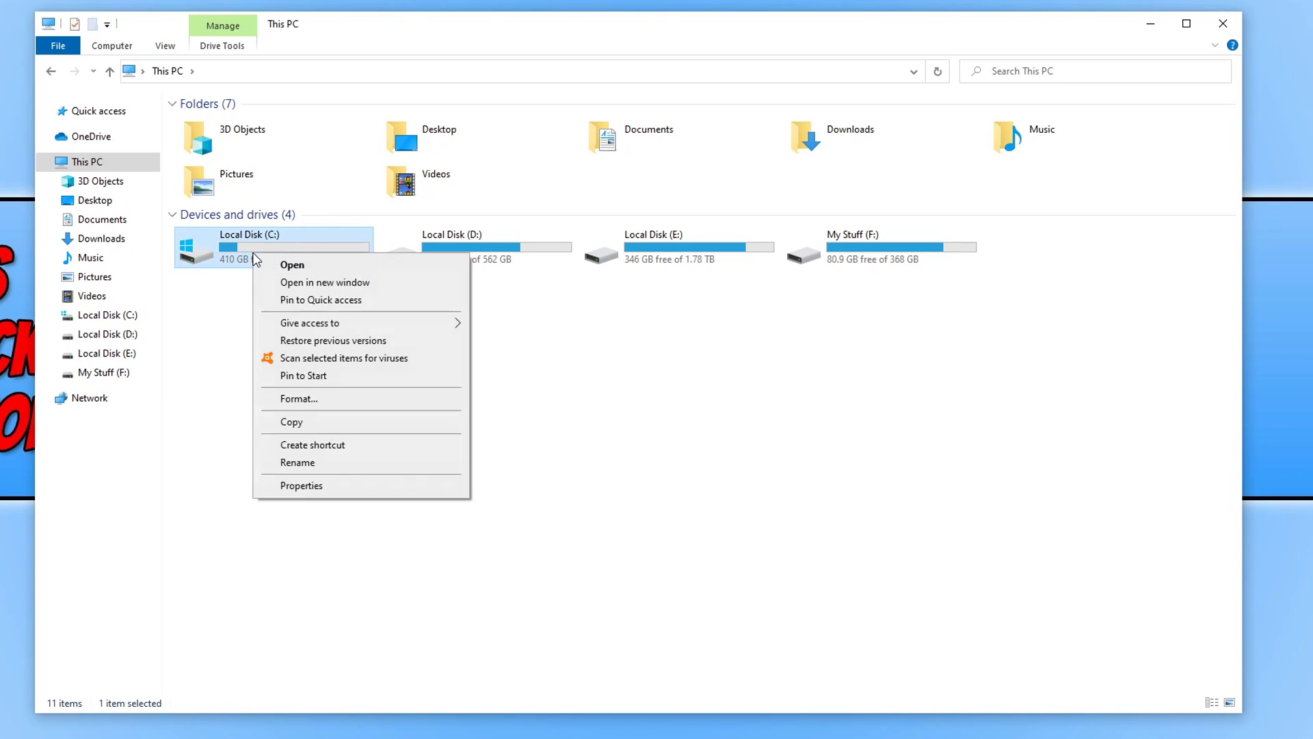
click(364, 485)
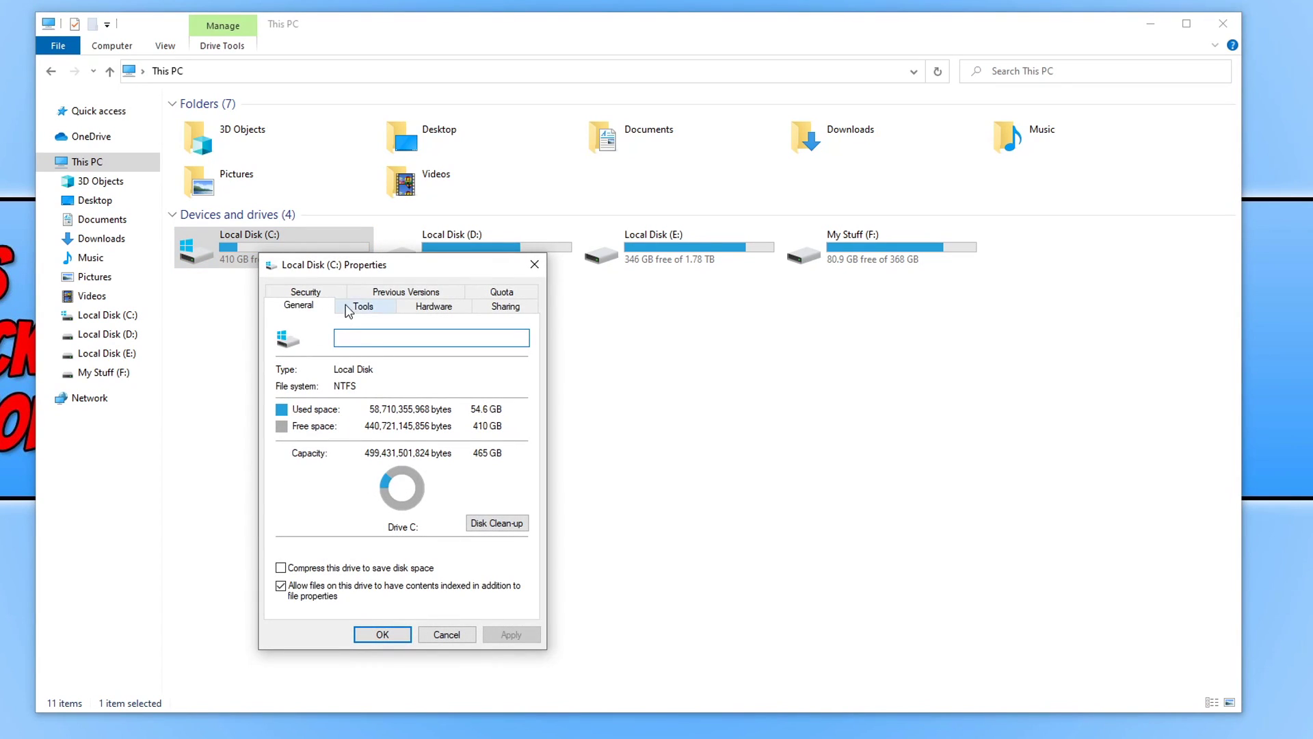
click(365, 307)
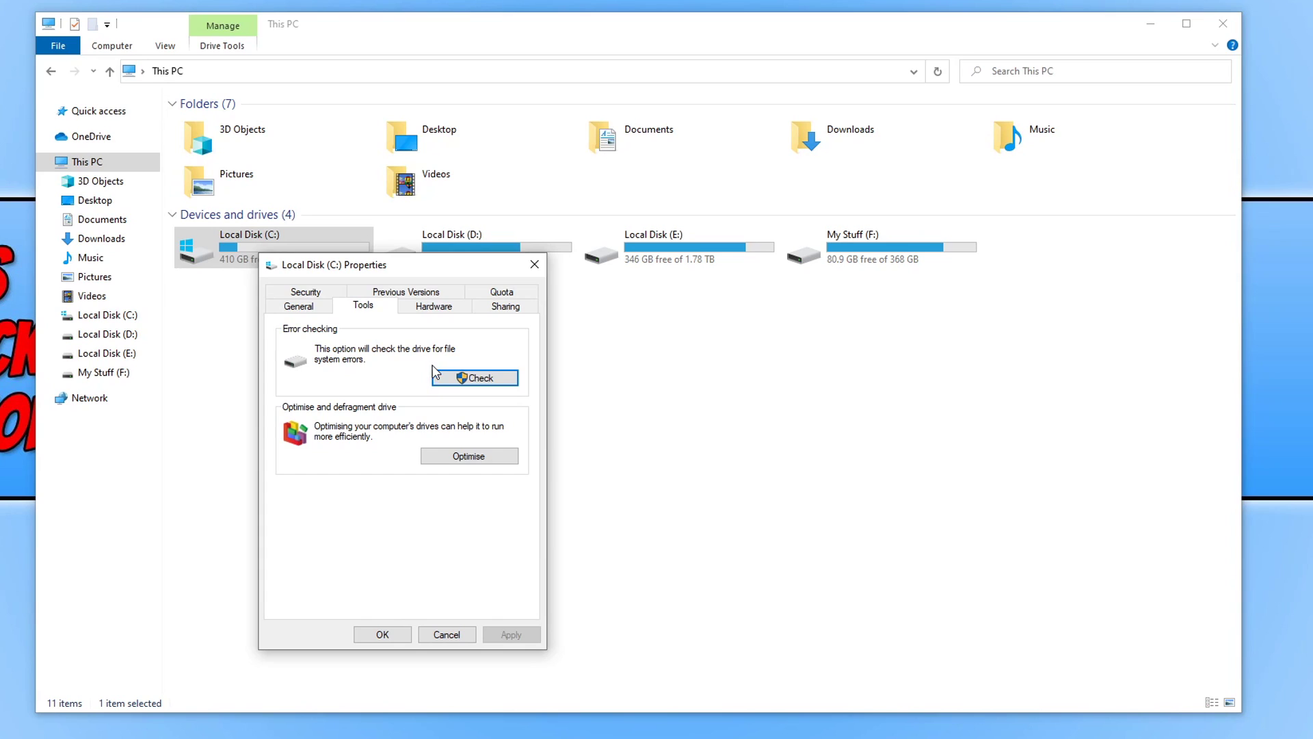
click(492, 385)
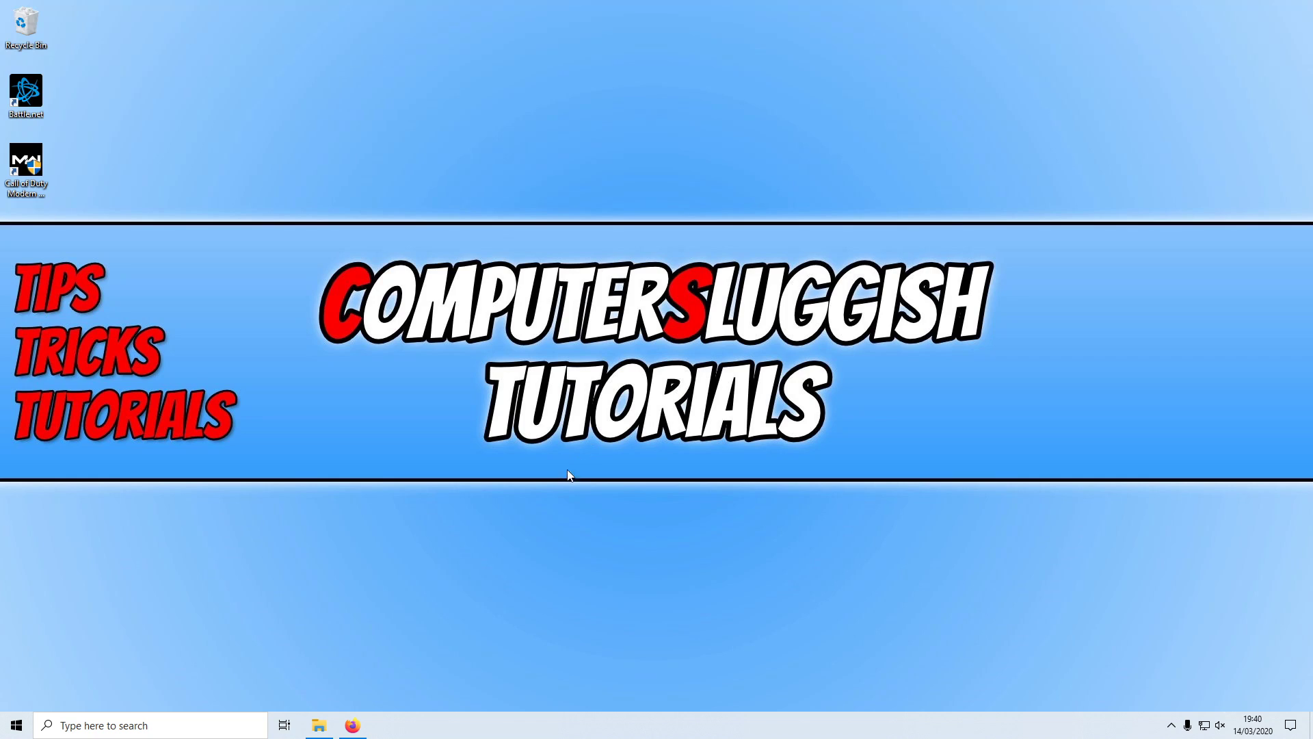
Step: Download the standard GPU-Z 2.30.0 installer via the TechPowerUp UK server and launch GPU-Z.2.30.0.exe
click(355, 726)
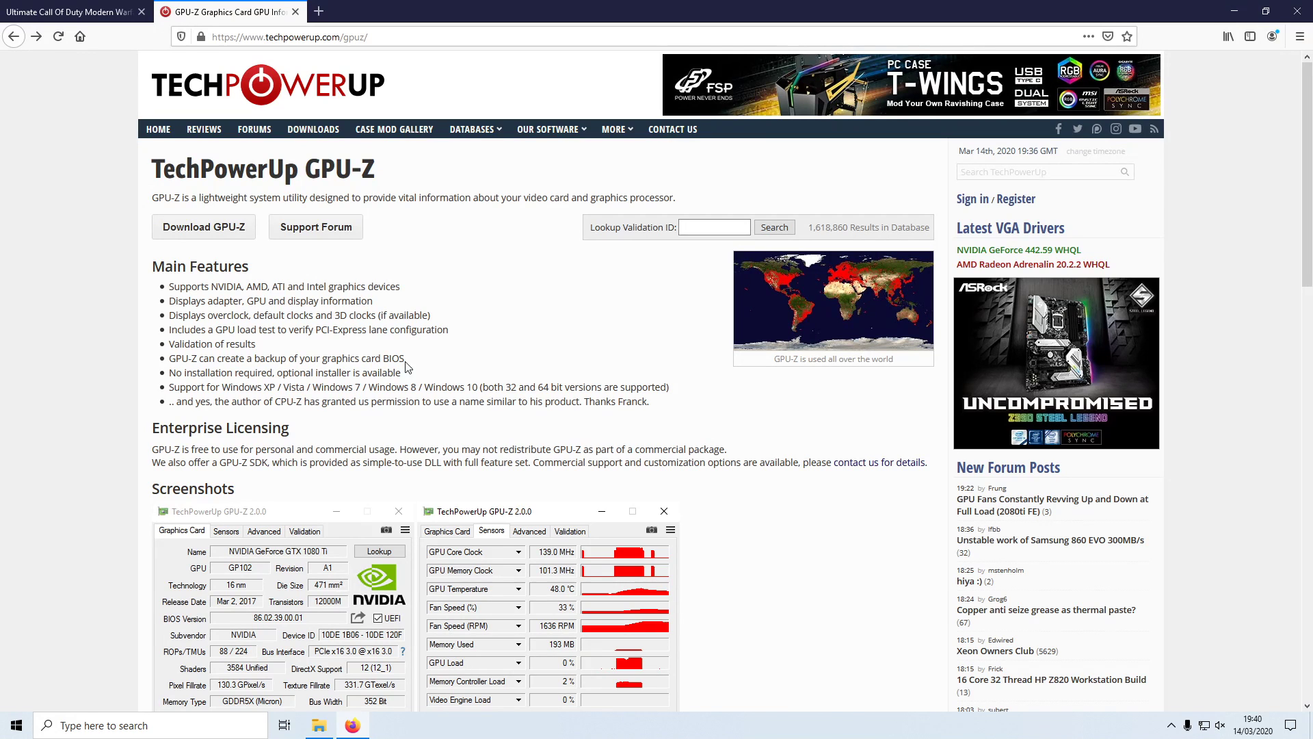
click(225, 233)
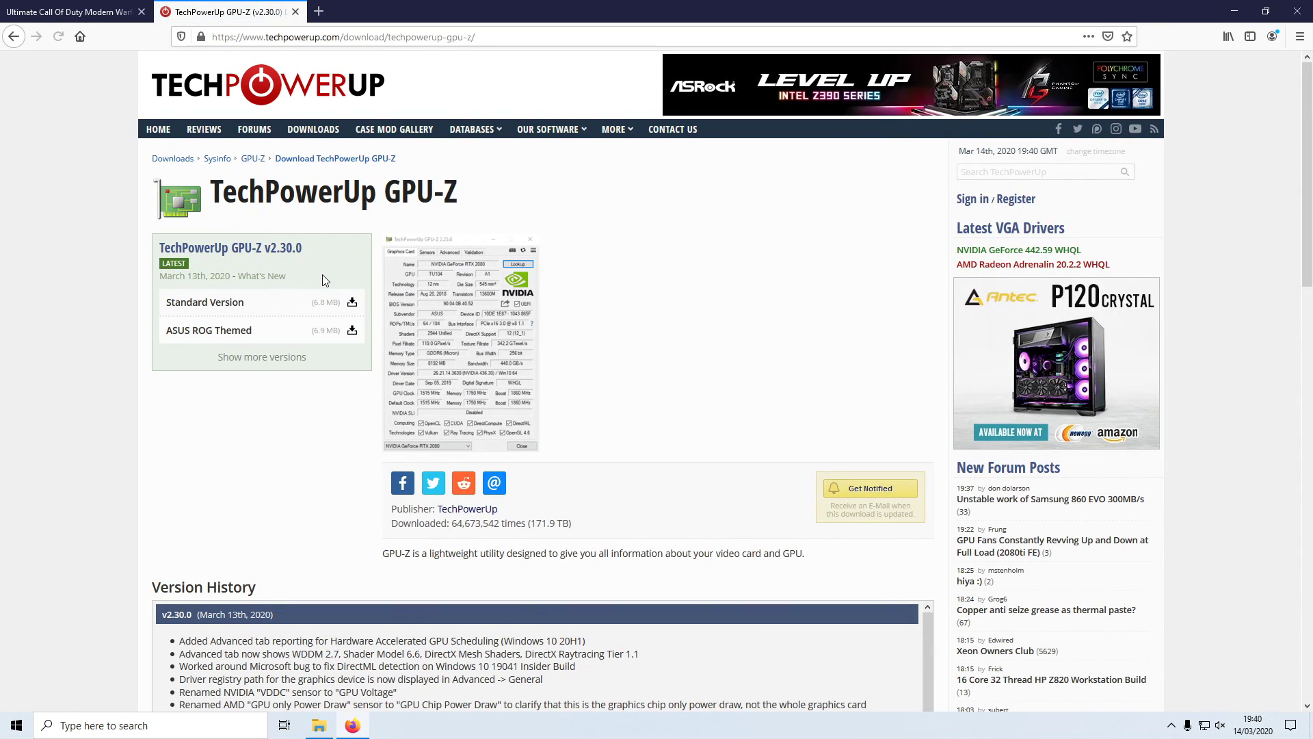
click(355, 301)
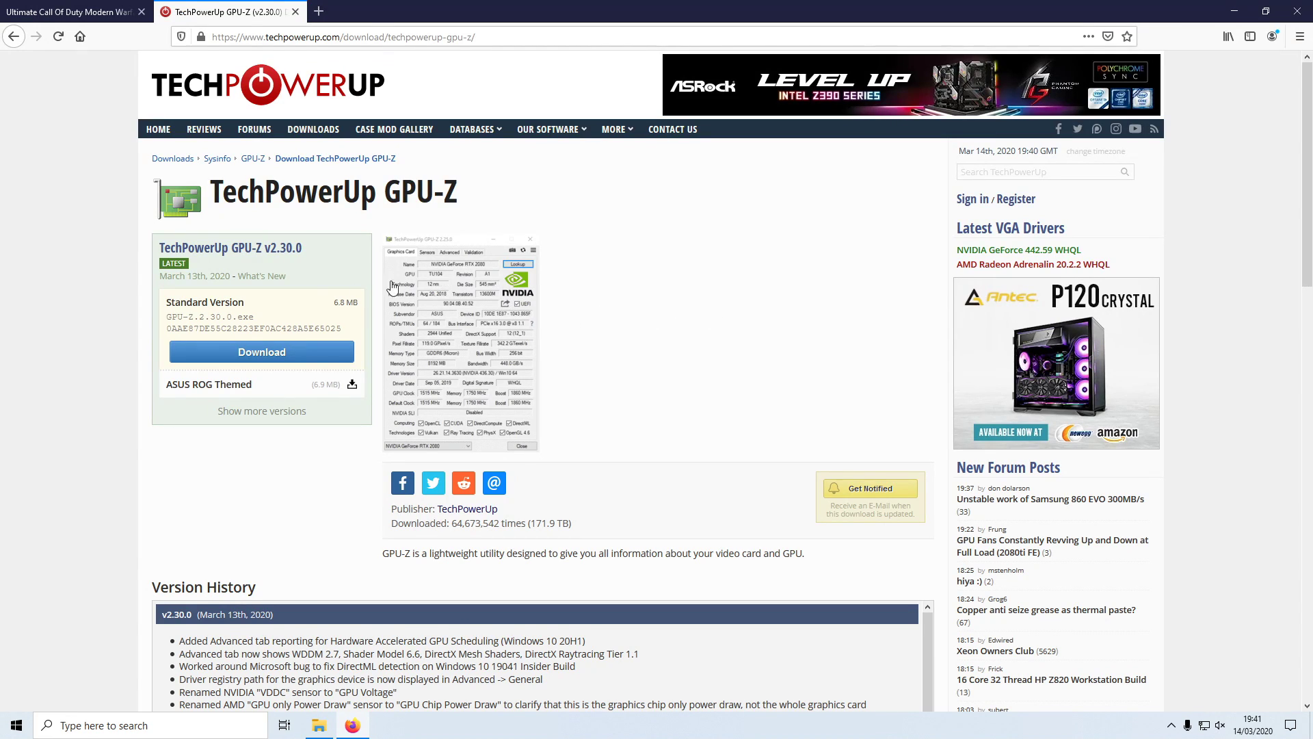
click(264, 352)
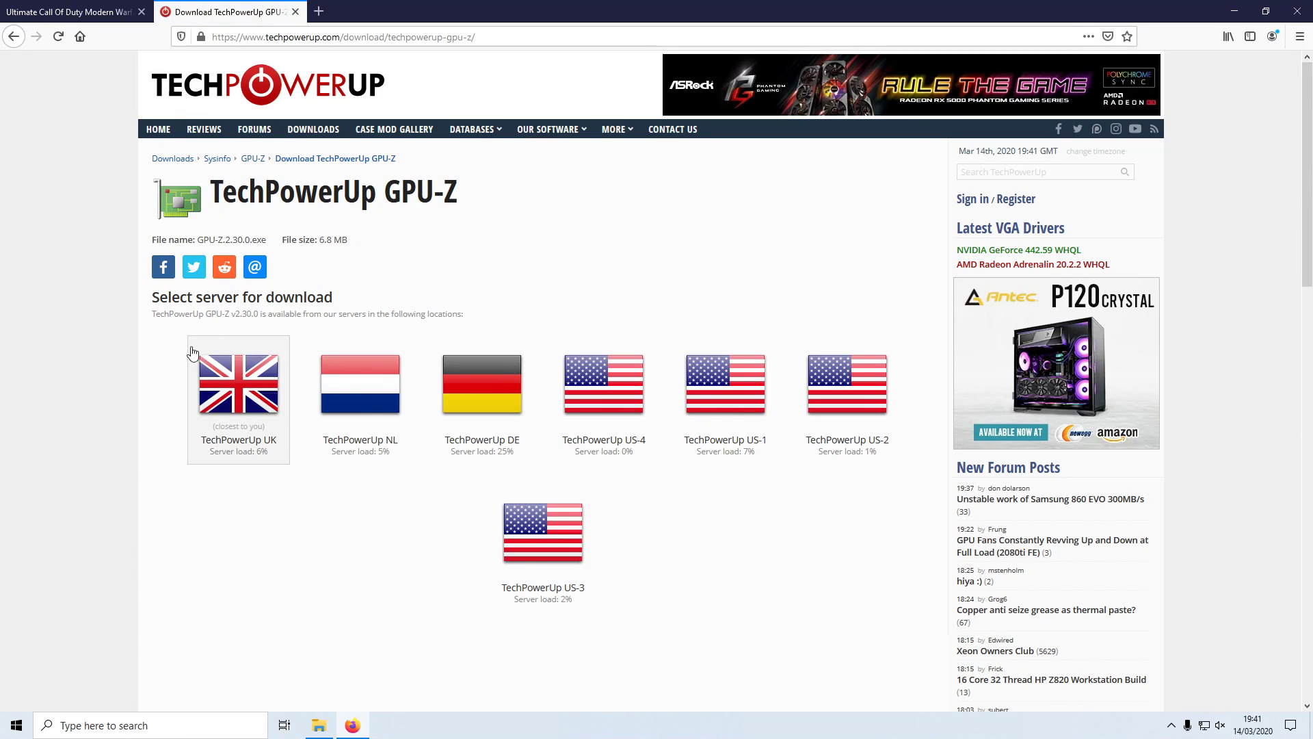
click(220, 396)
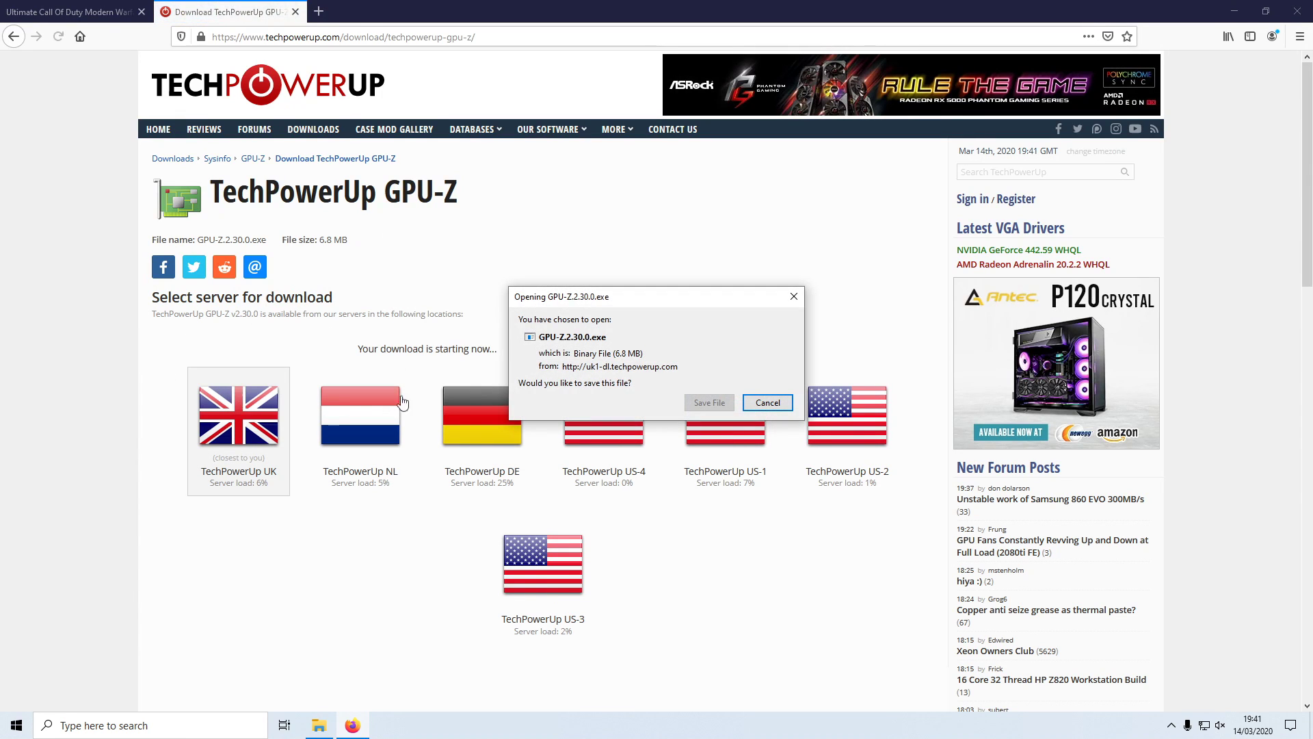
click(709, 407)
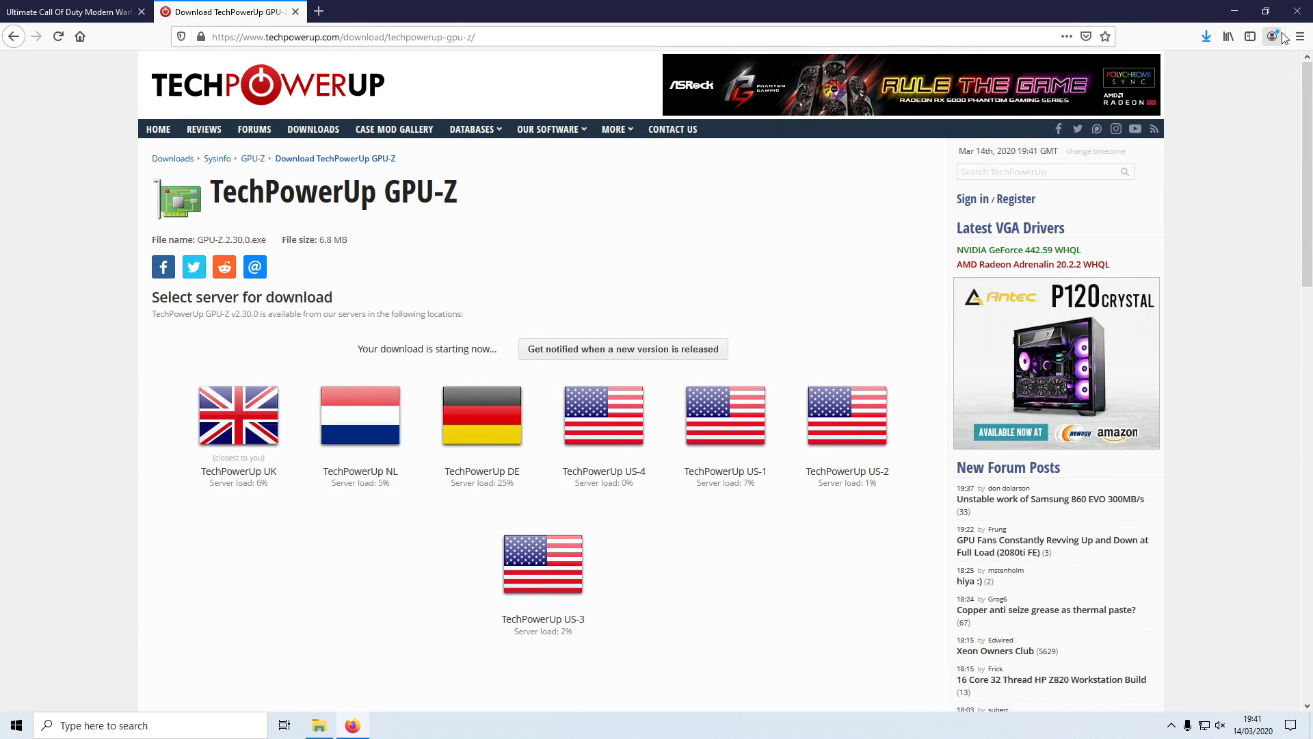
click(1206, 36)
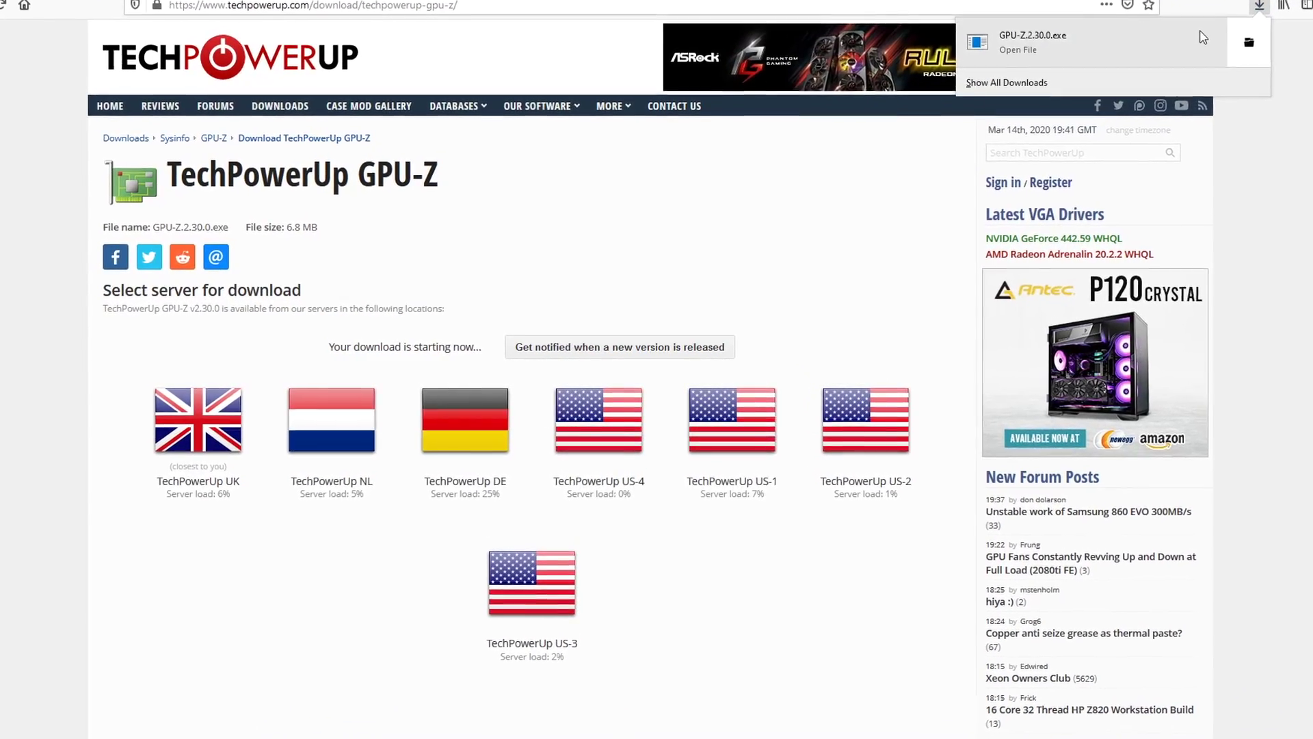
click(1203, 37)
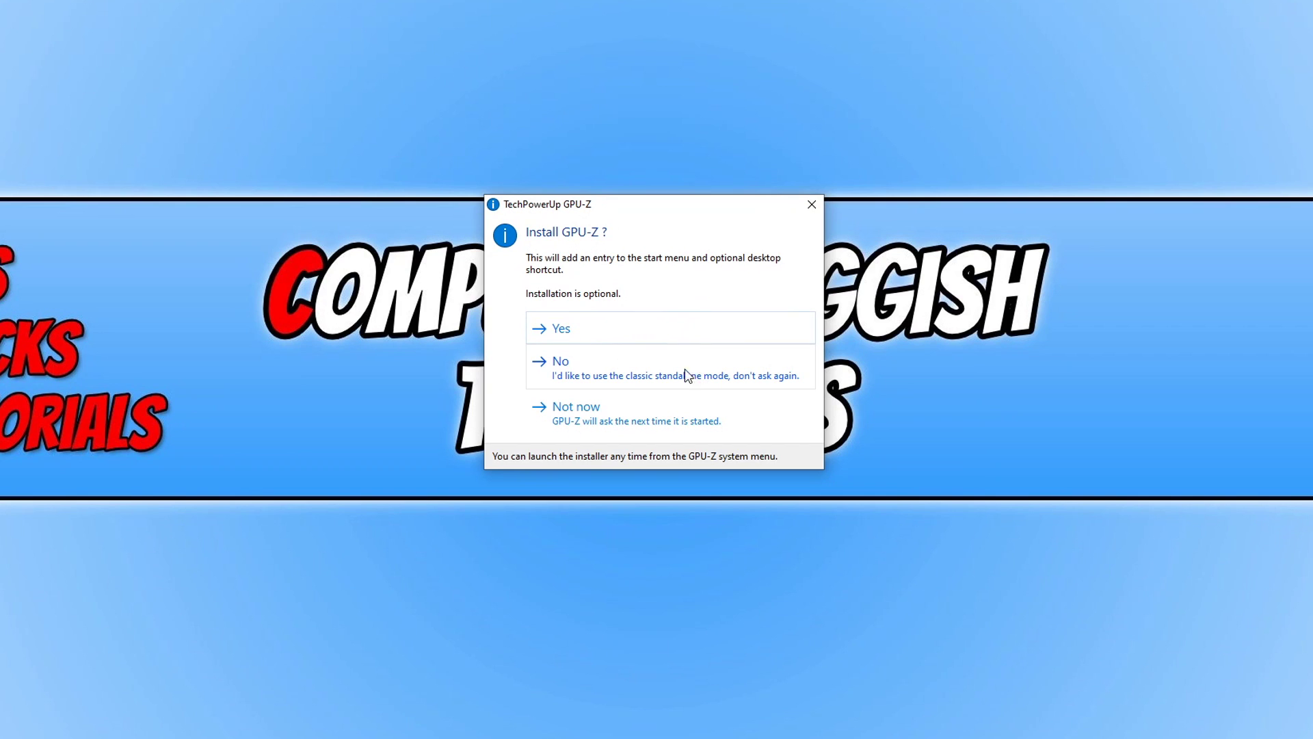
Step: Choose to install GPU-Z and accept the default installation components
click(605, 331)
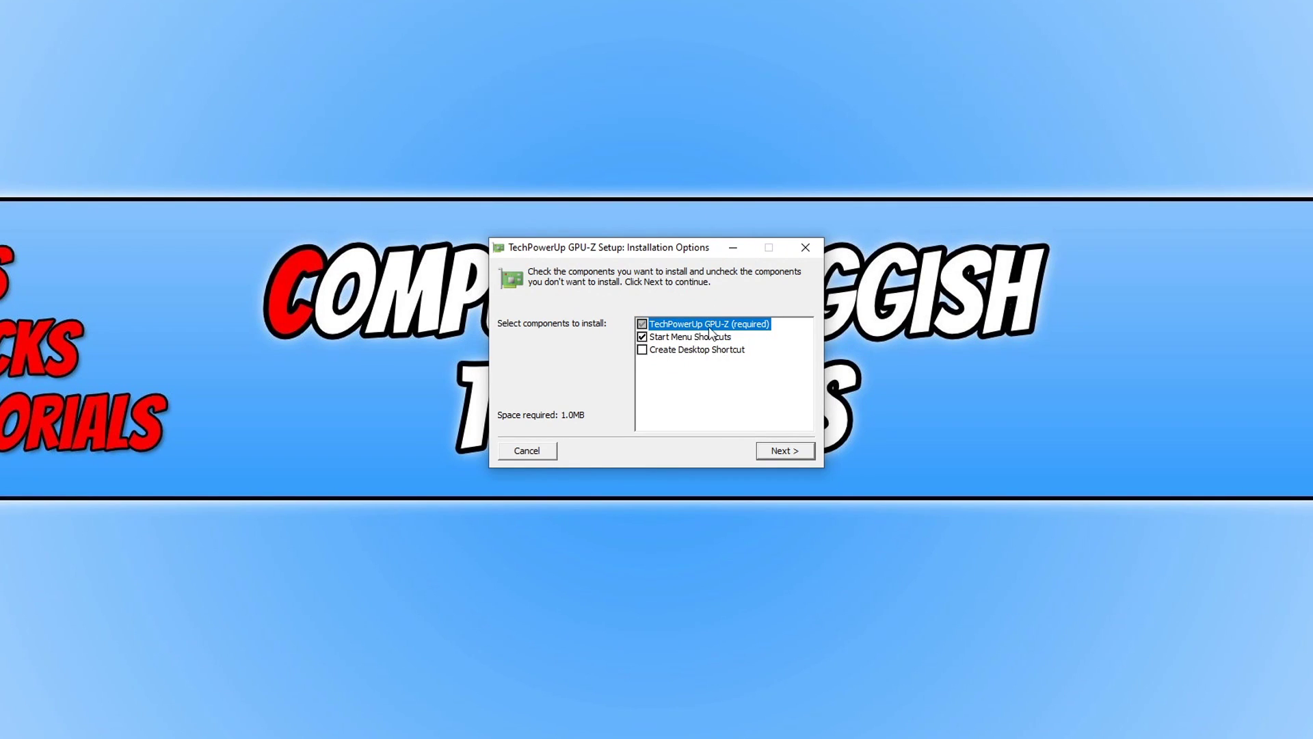
click(787, 451)
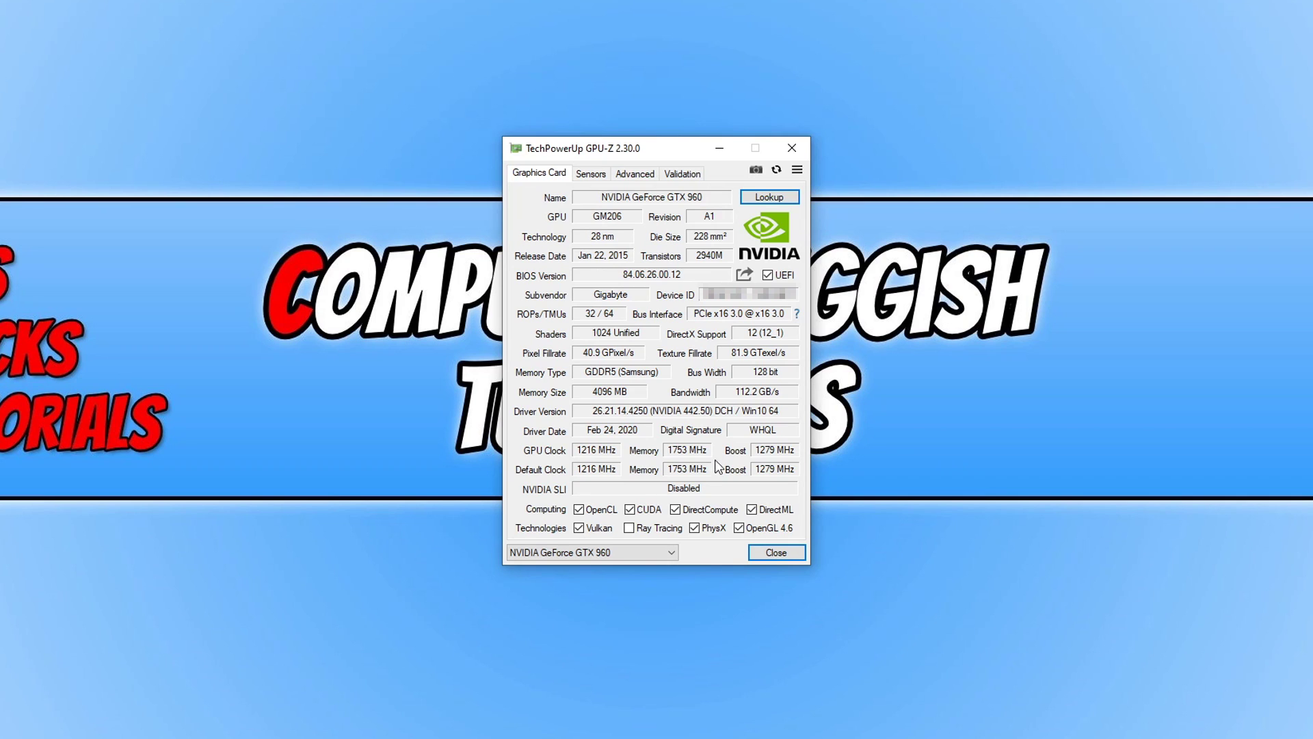
Step: Verify the GPU clock (1216 MHz) and memory clock (1753 MHz) match their defaults, then close GPU-Z
mouse_move(633, 477)
click(1255, 254)
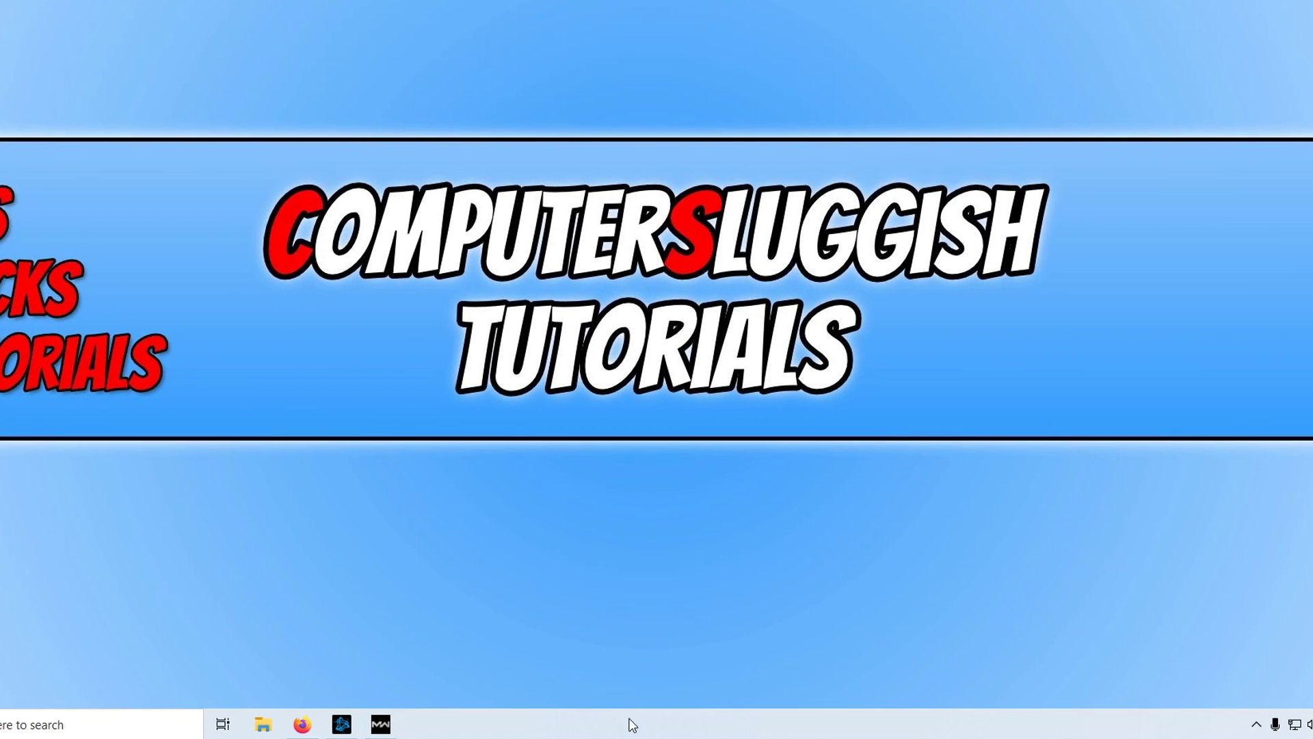
Step: Open Task Manager from the taskbar and jump to the Call of Duty process details
right_click(499, 723)
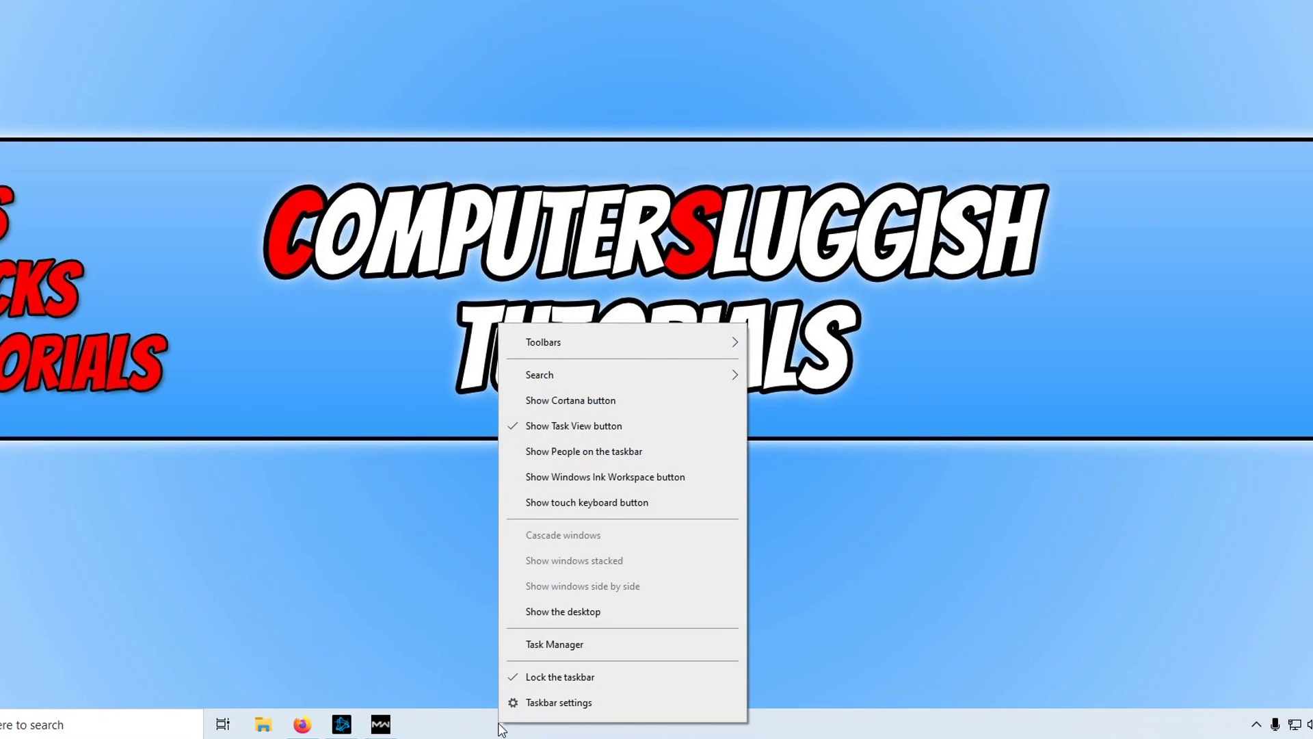
click(554, 647)
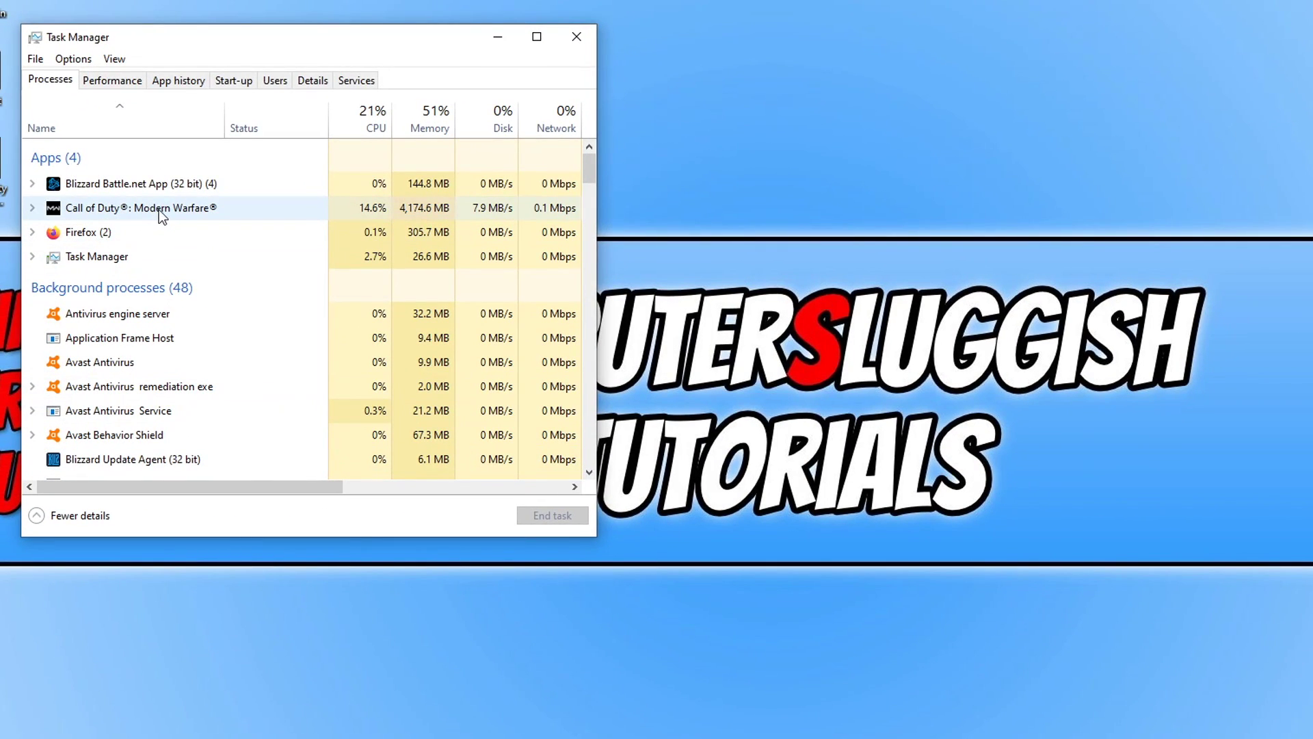
right_click(170, 208)
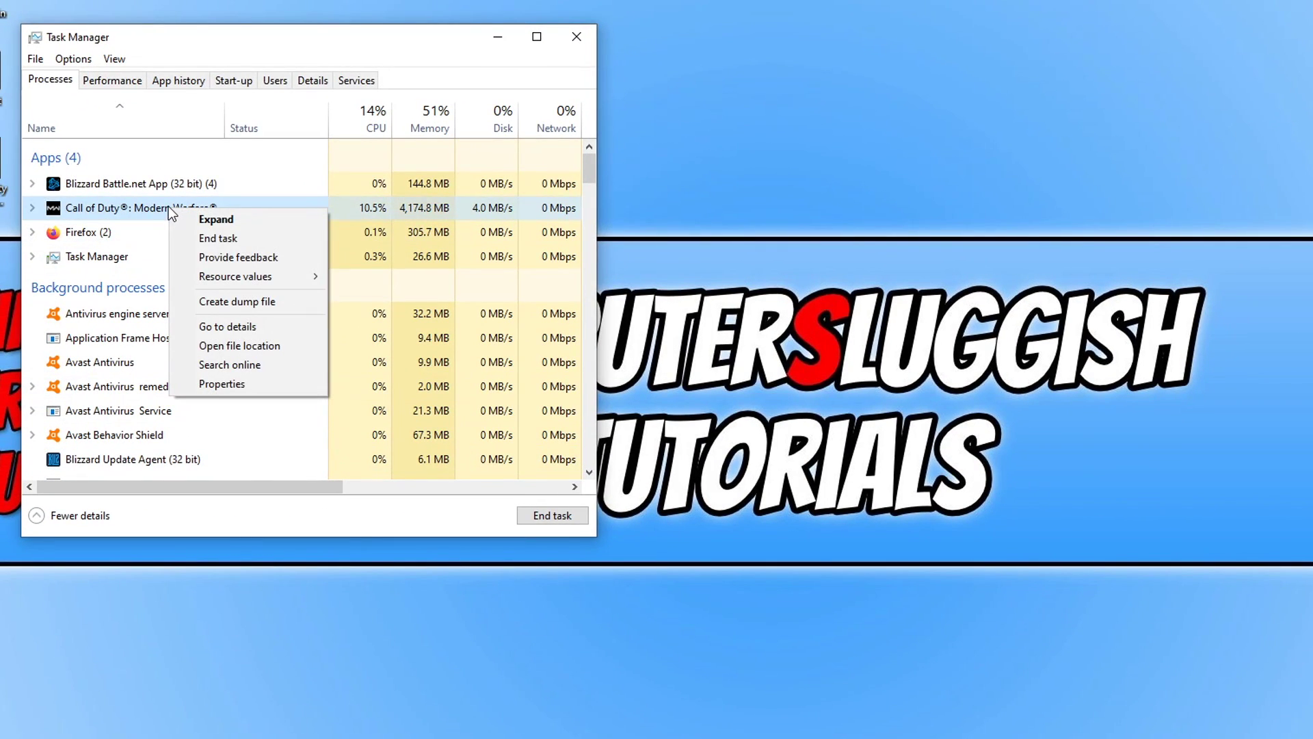
click(262, 327)
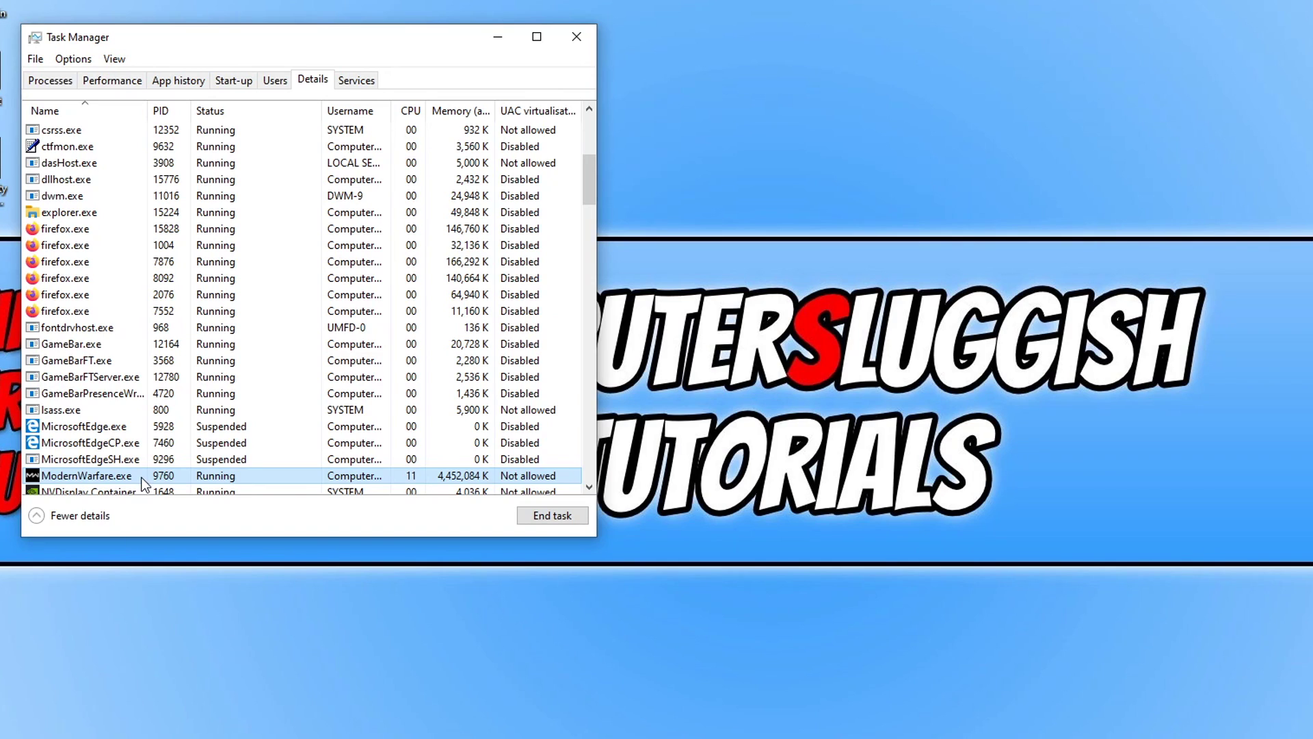
Step: Set a new priority level for ModernWarfare.exe, confirm the change, and close Task Manager
right_click(144, 476)
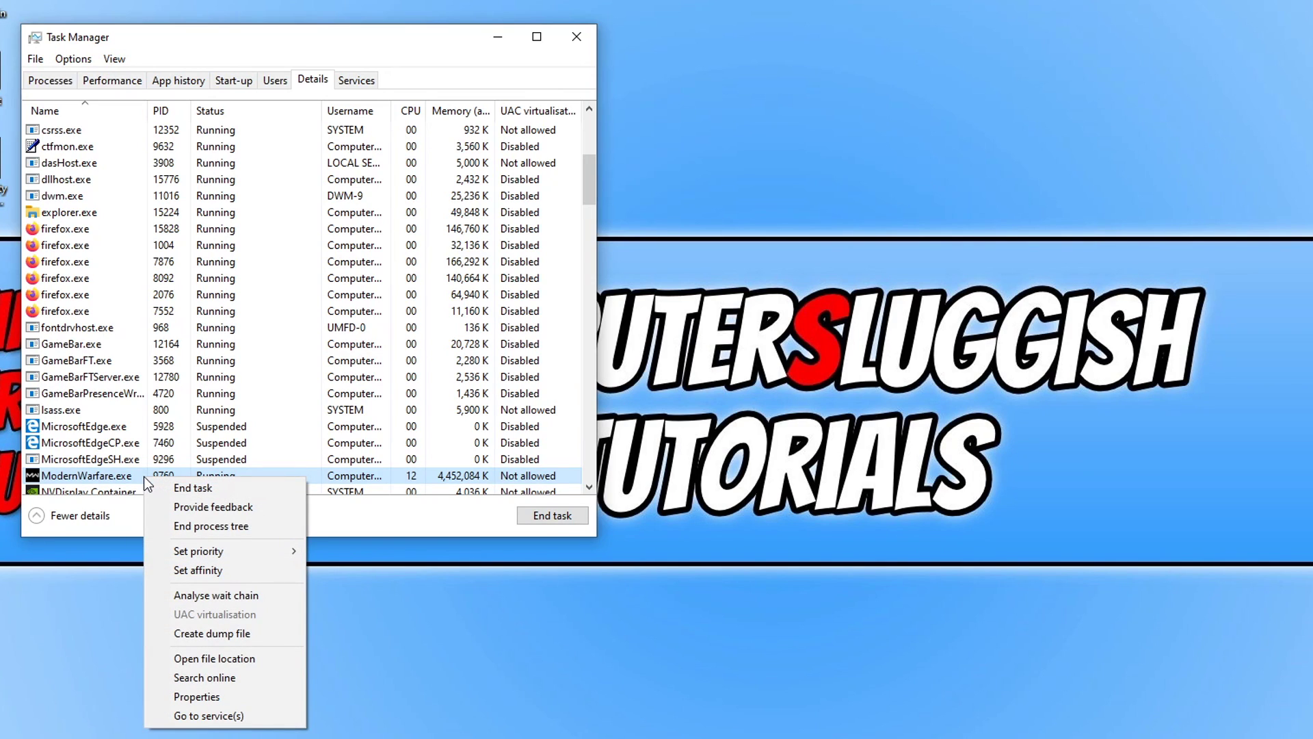
mouse_move(182, 552)
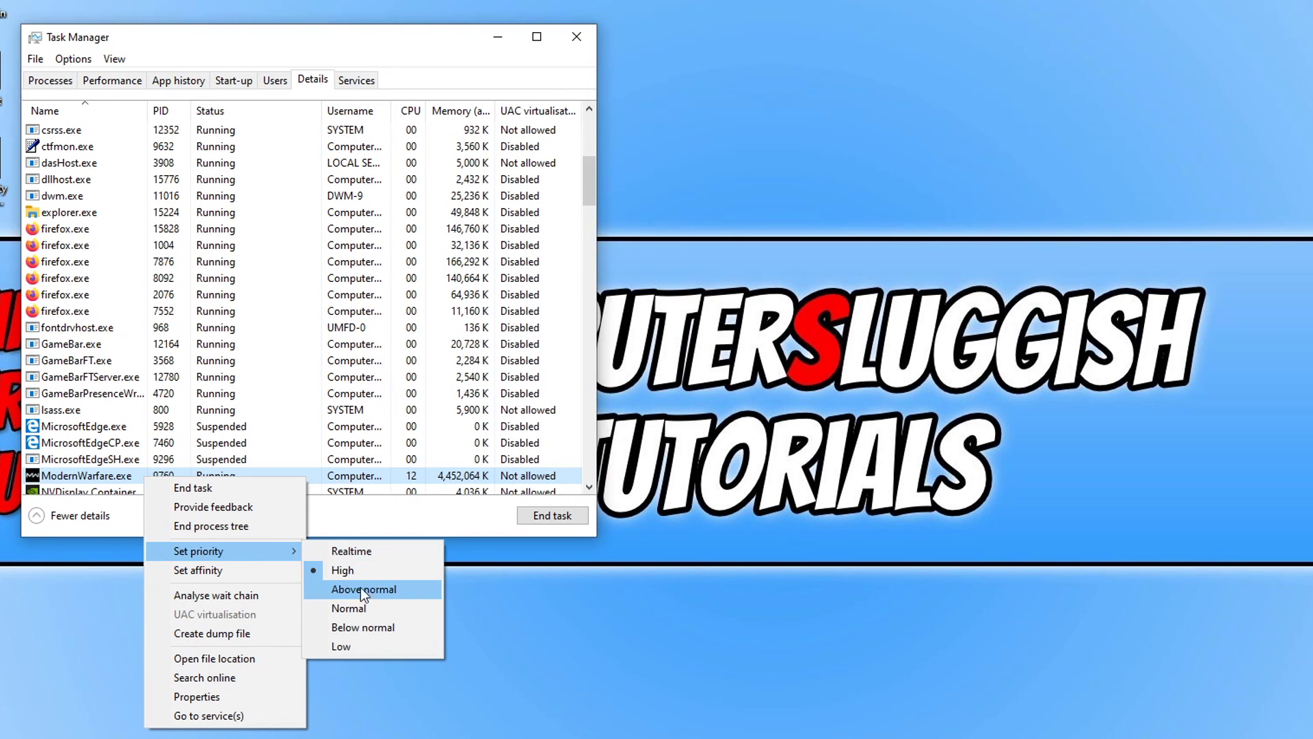
click(367, 607)
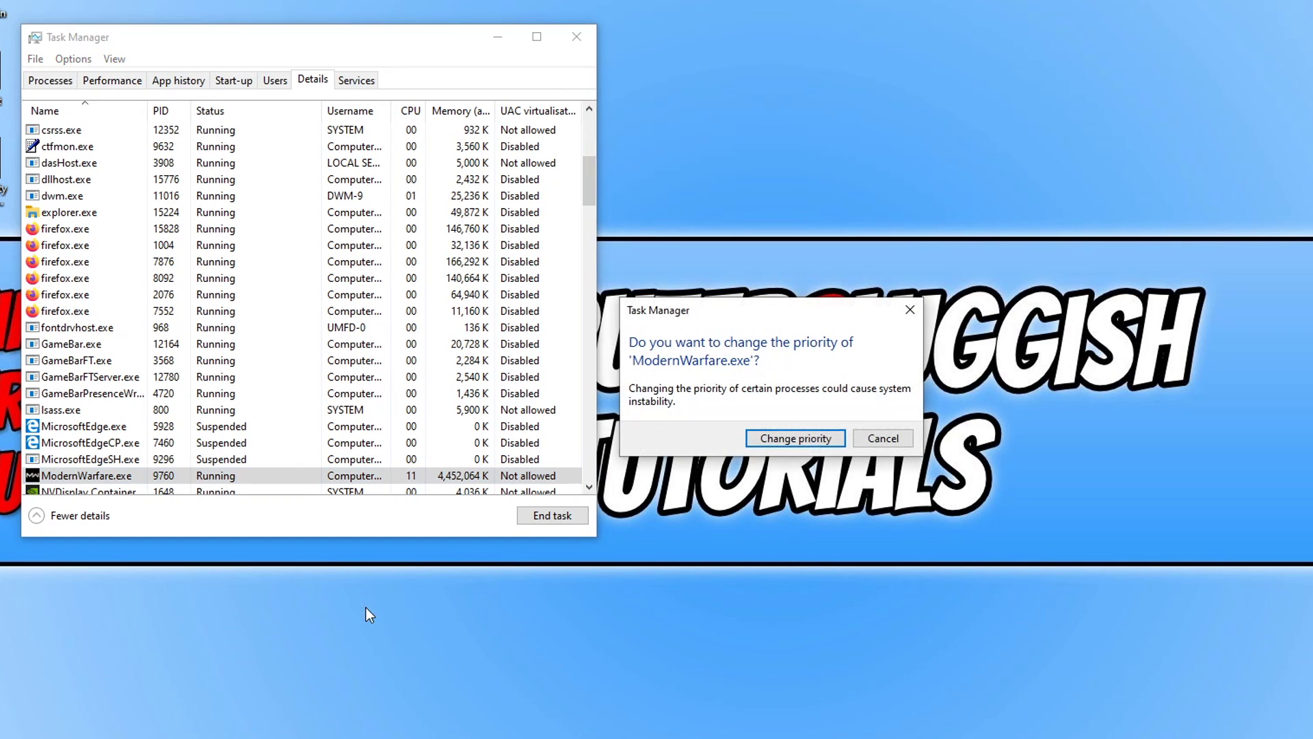
click(811, 442)
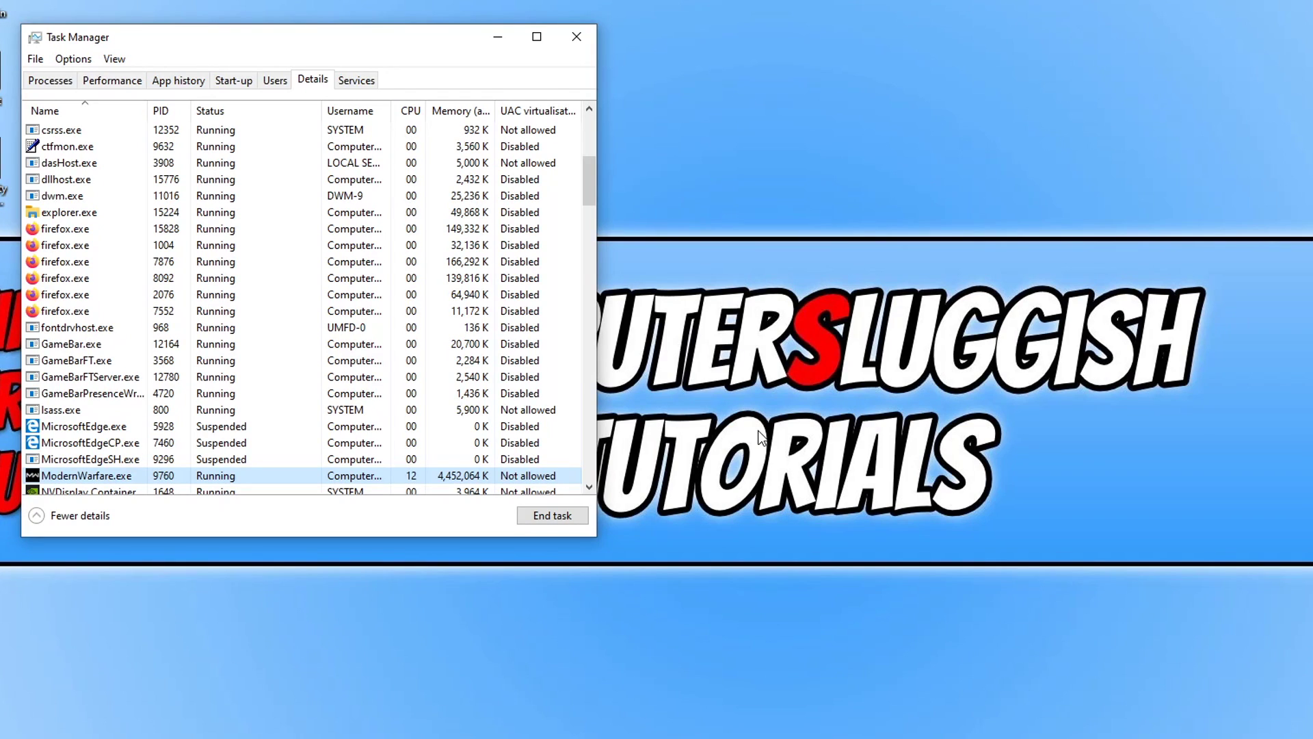
click(1142, 332)
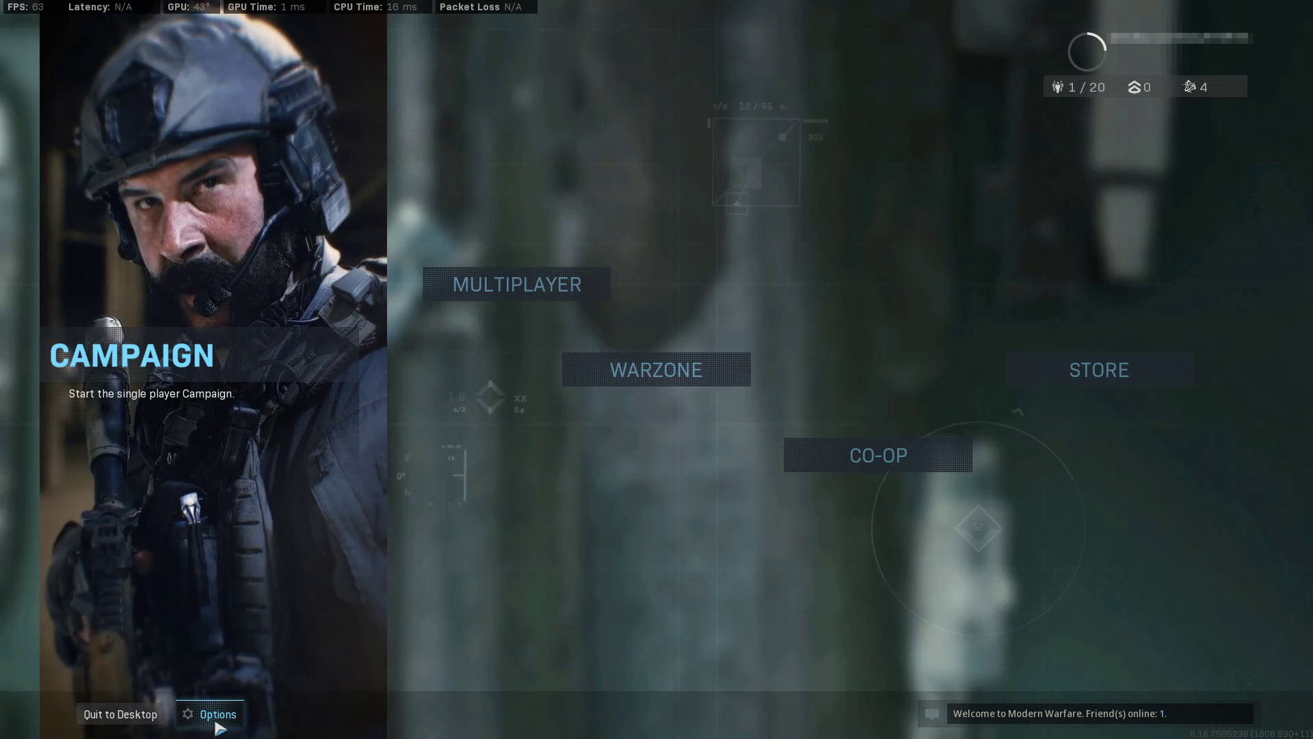
Step: In the game's Options, set the Graphics display mode to Fullscreen Borderless
click(218, 725)
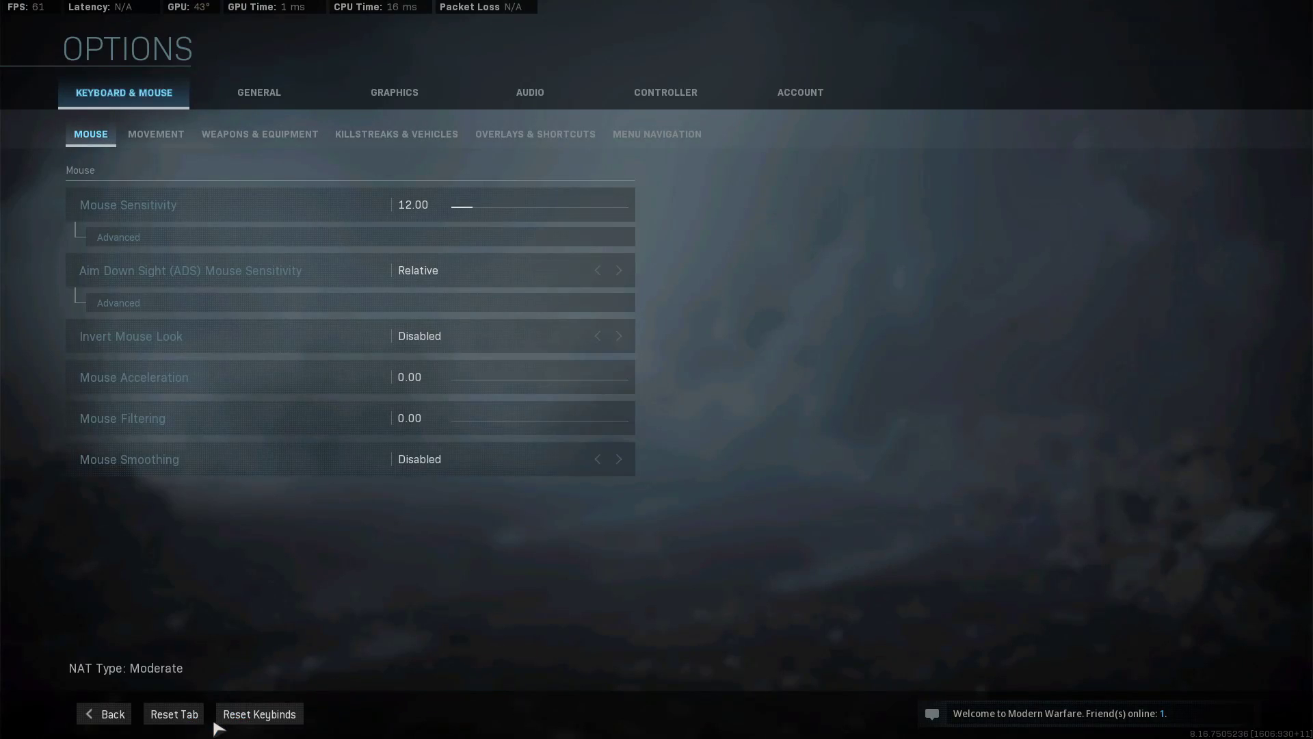
click(421, 97)
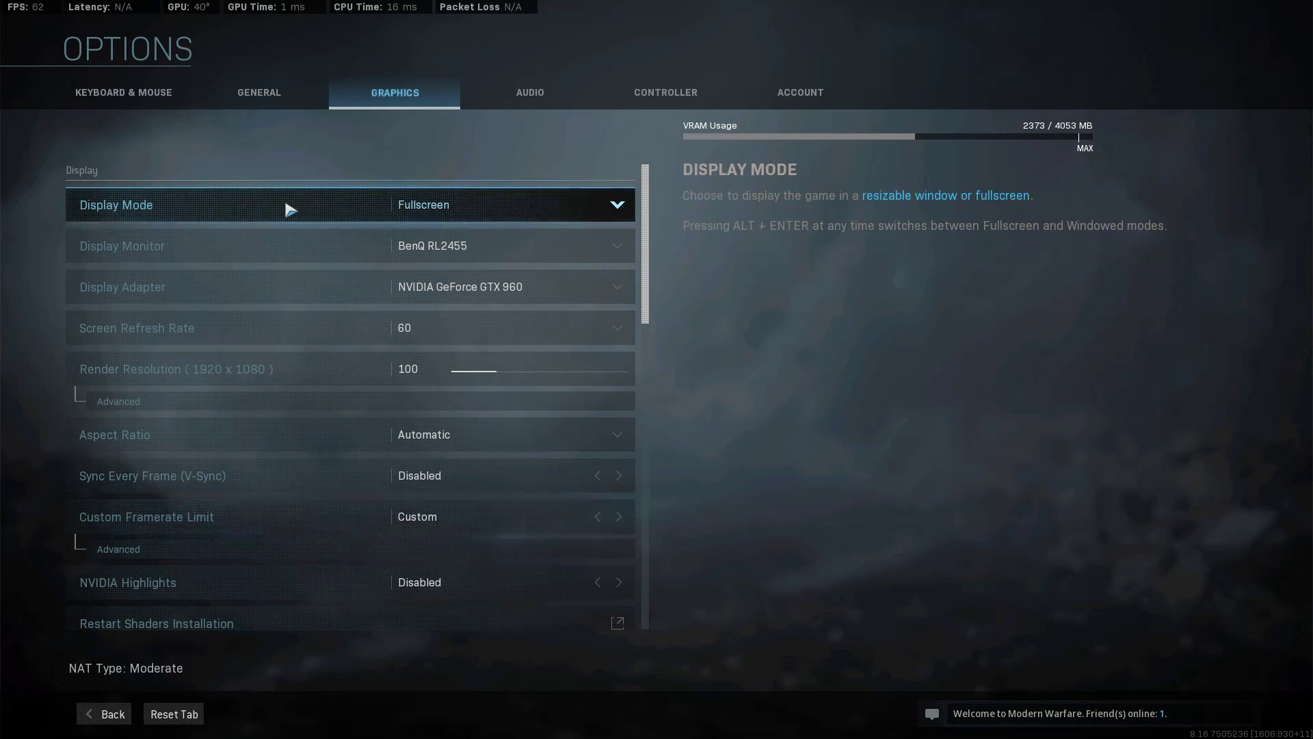
click(472, 215)
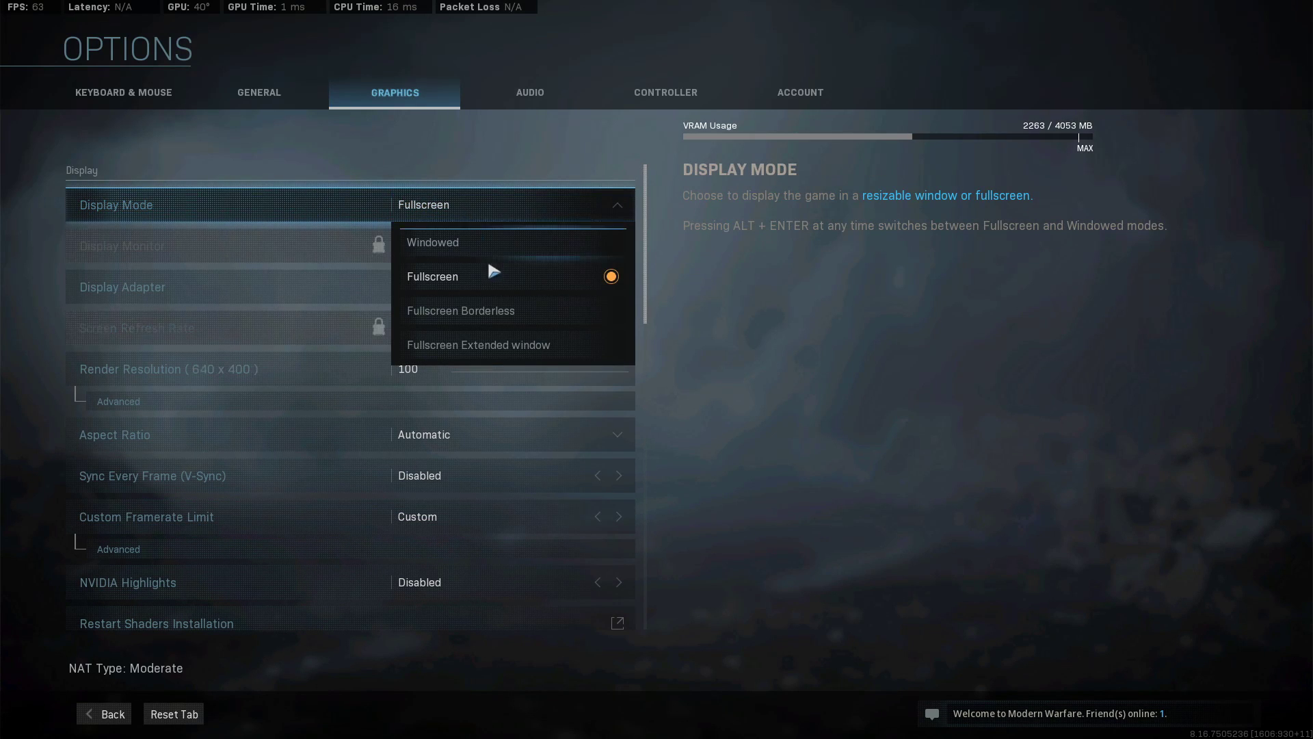
click(492, 317)
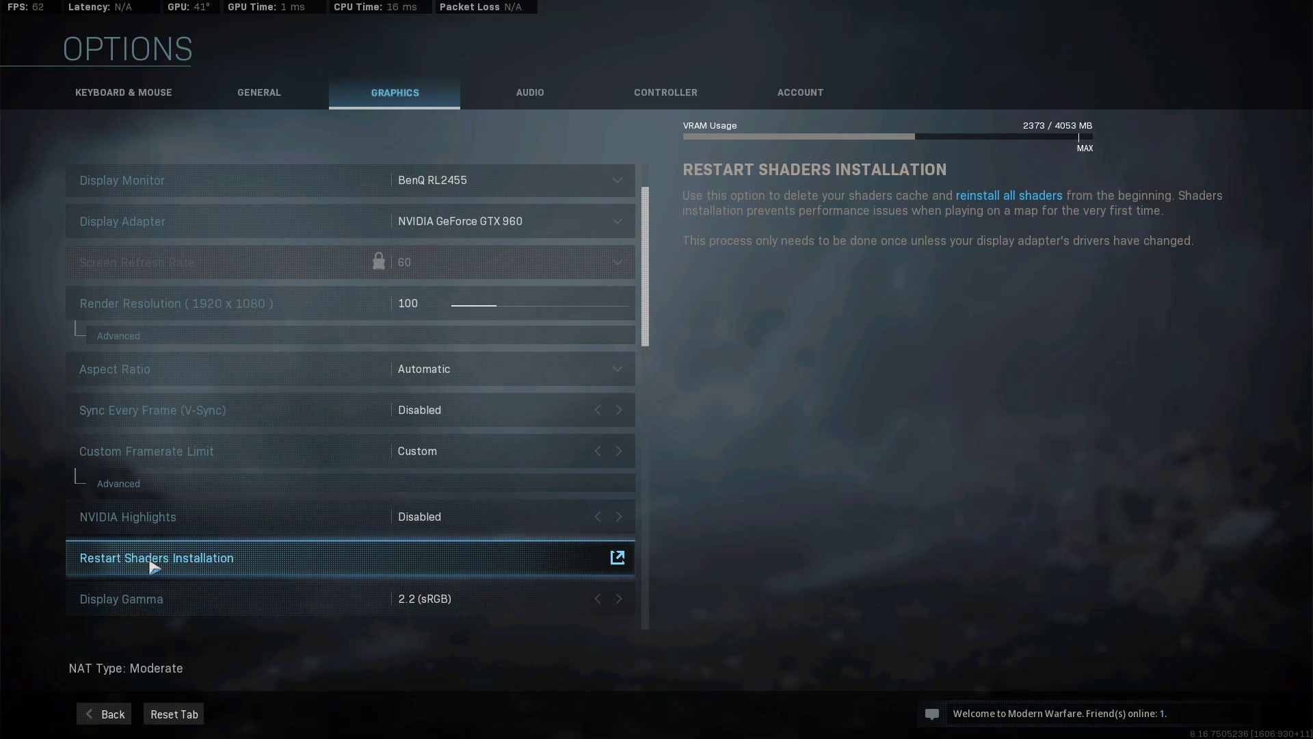
Step: Choose Restart Shaders Installation and confirm RESTART to wipe the cache and reinstall shaders
click(204, 566)
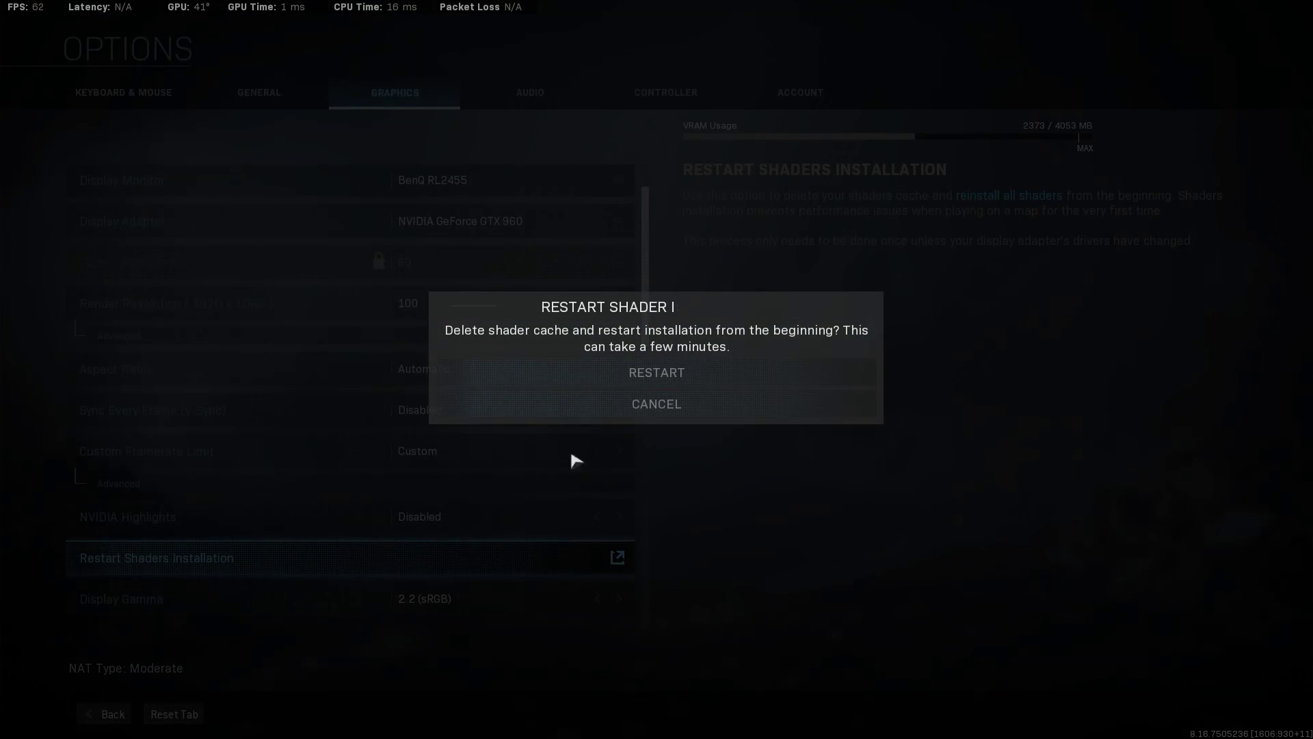
click(639, 373)
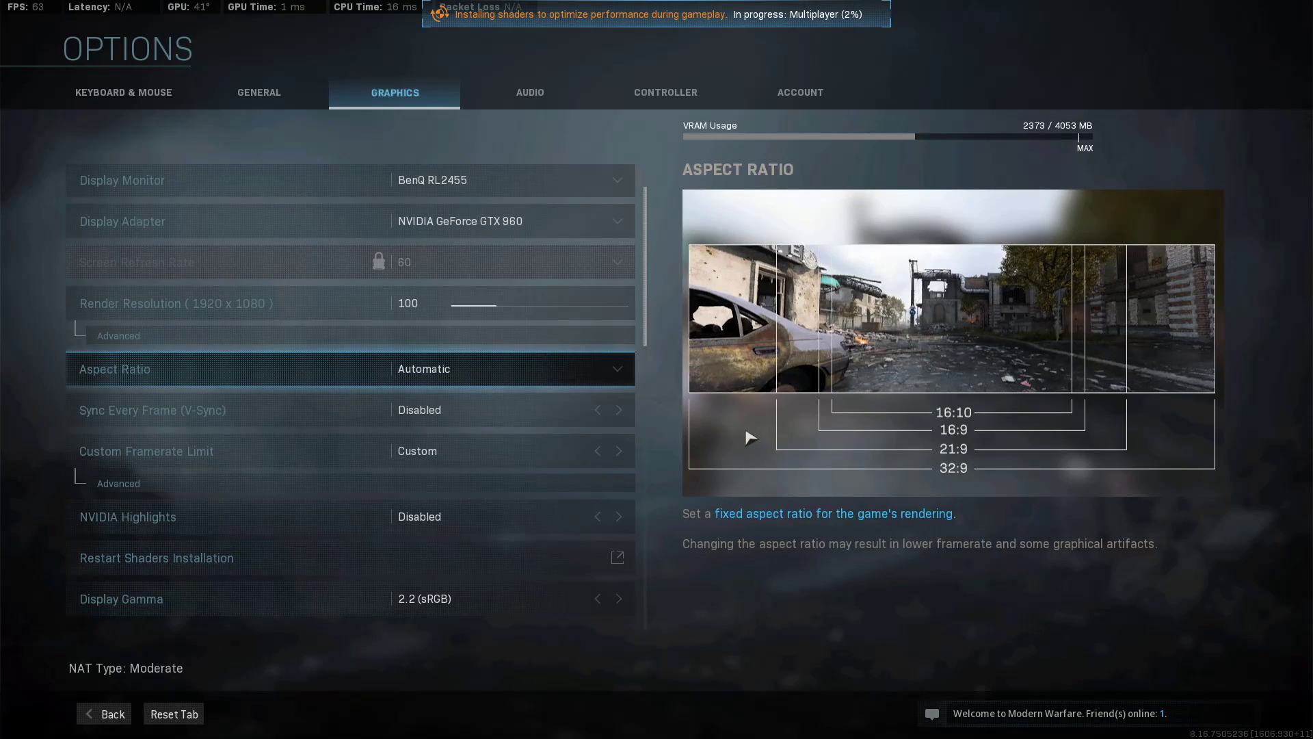